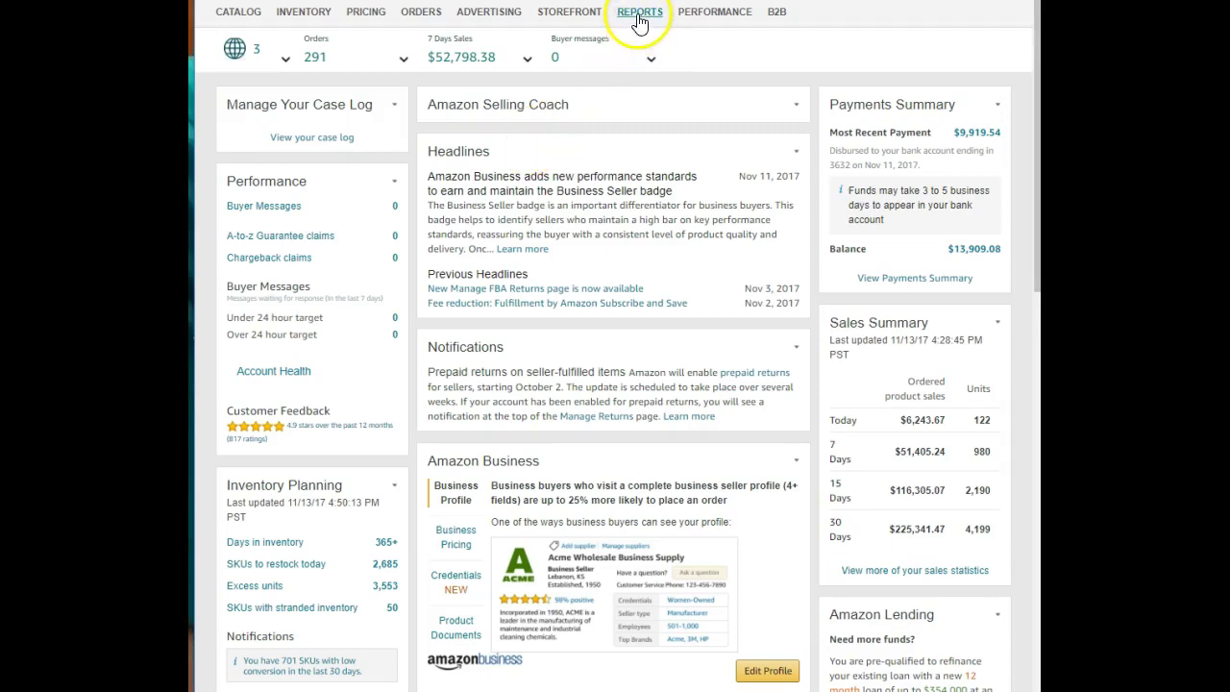
Show the REPORTS dropdown from the seller dashboard's top navigation
mouse_move(639, 21)
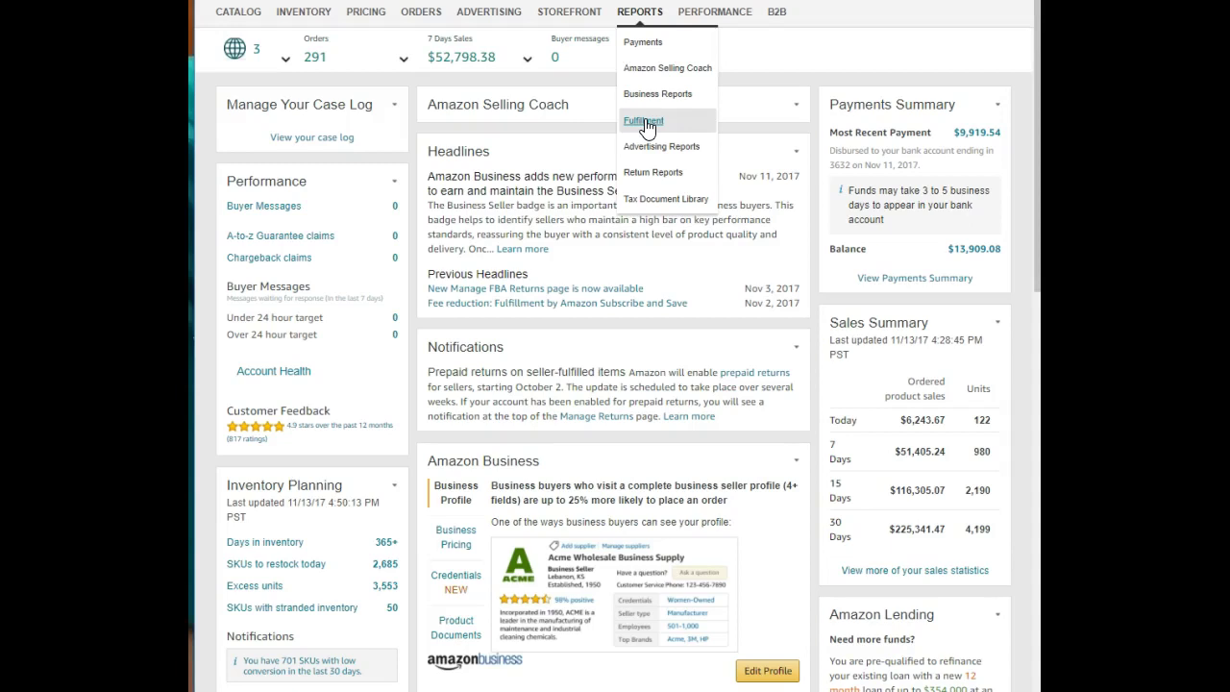
Request a new Bulk Fix Stranded Inventory report and download the earlier November 13 report
left_click(650, 130)
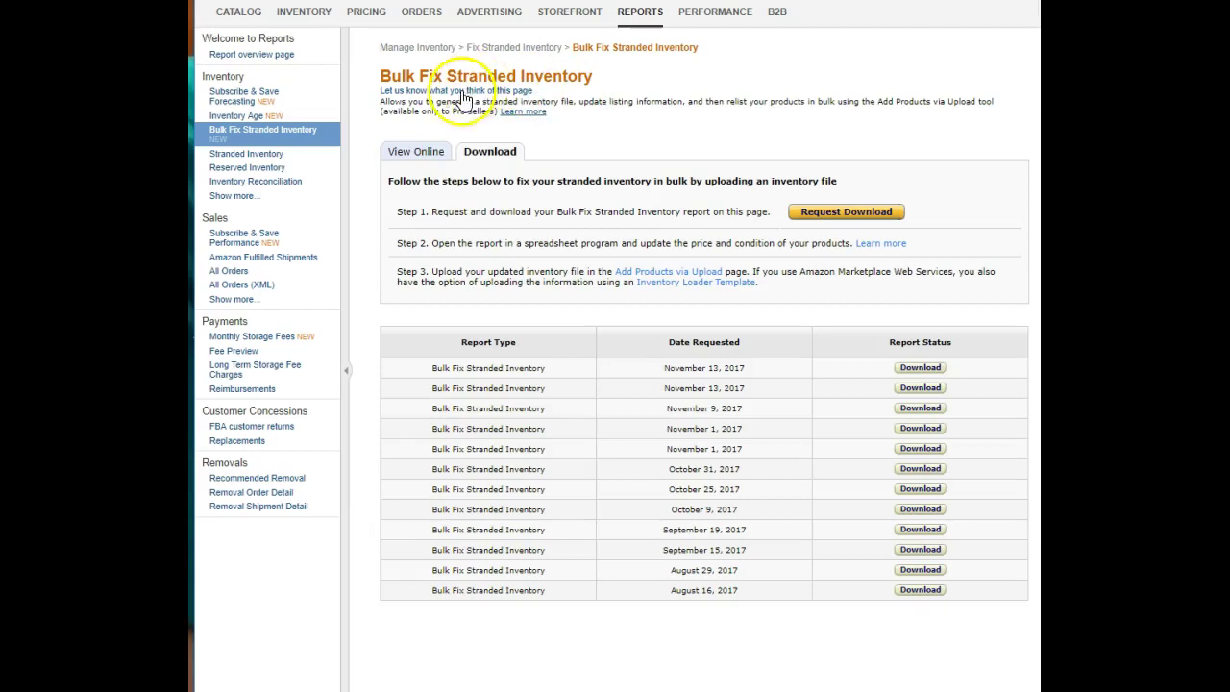
mouse_move(276, 190)
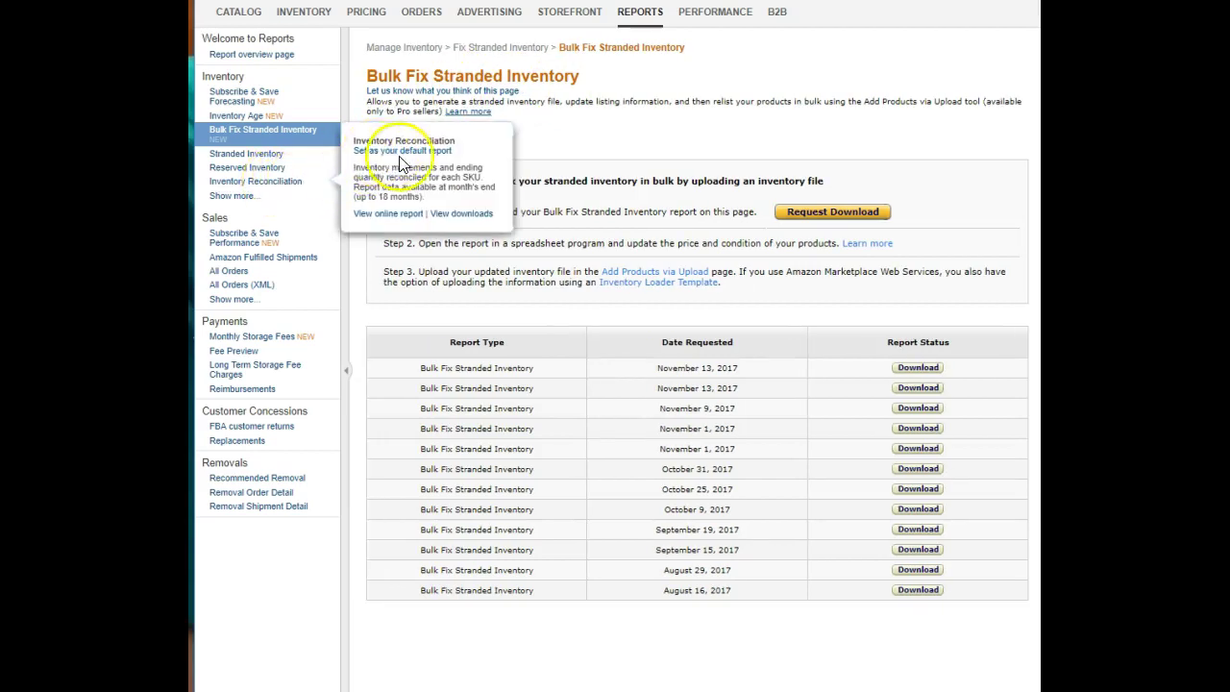
mouse_move(234, 139)
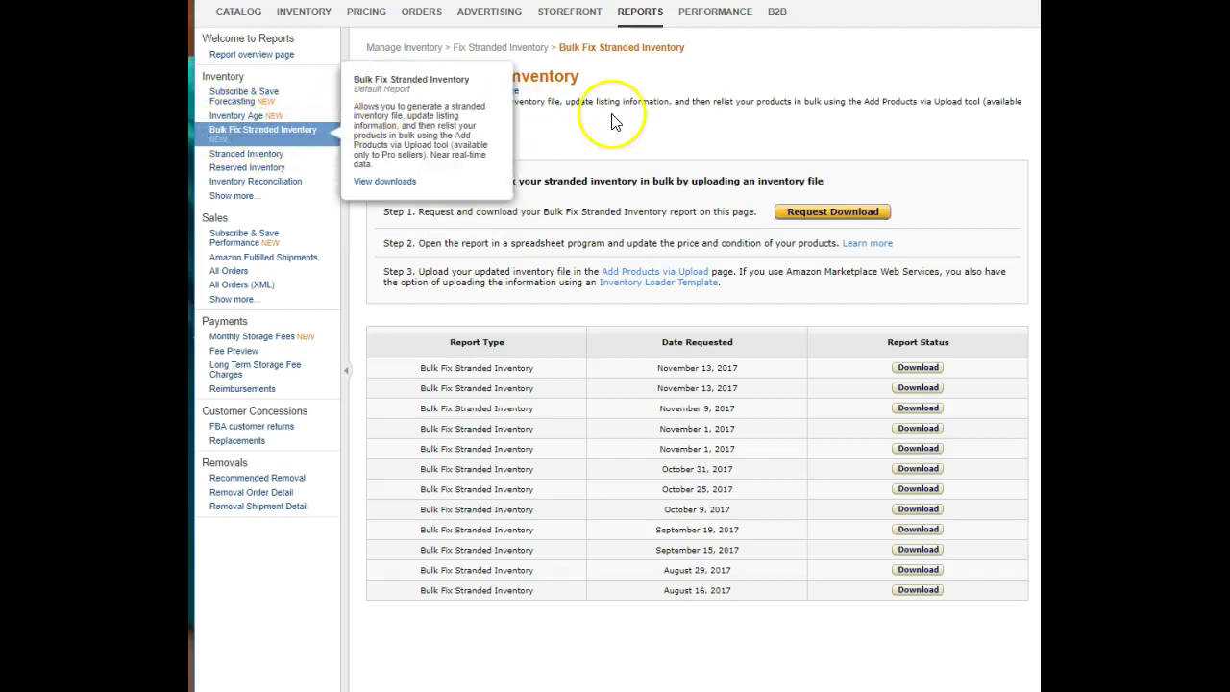
left_click(836, 213)
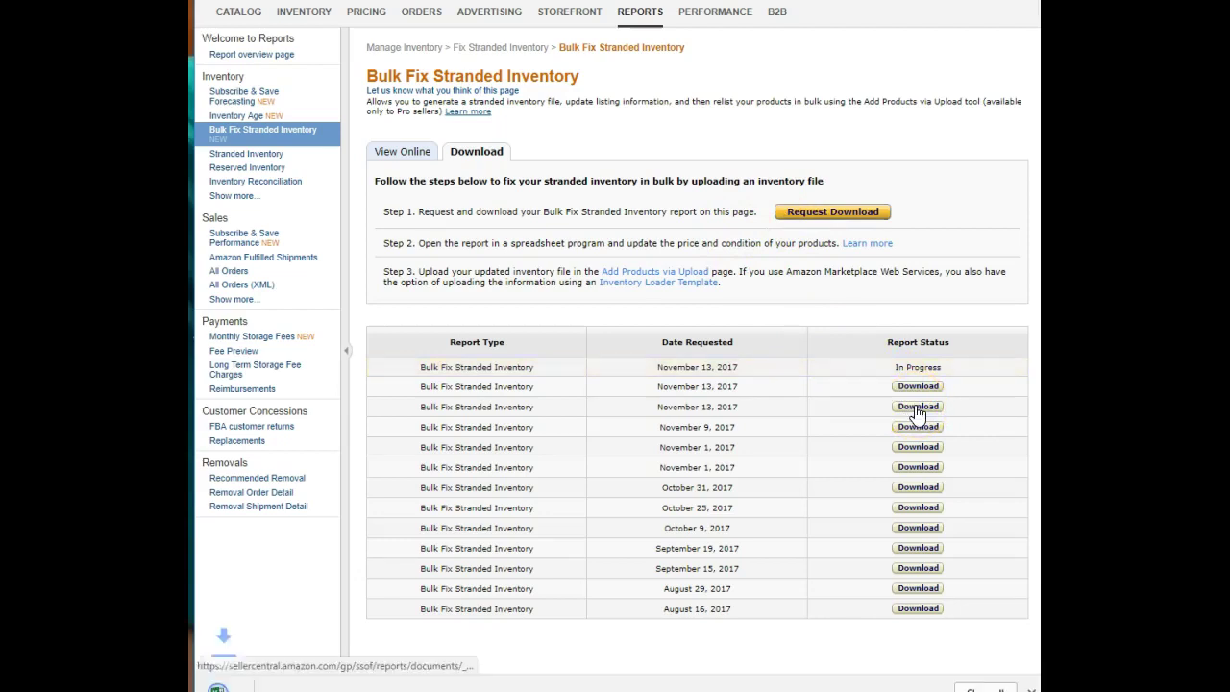
left_click(918, 406)
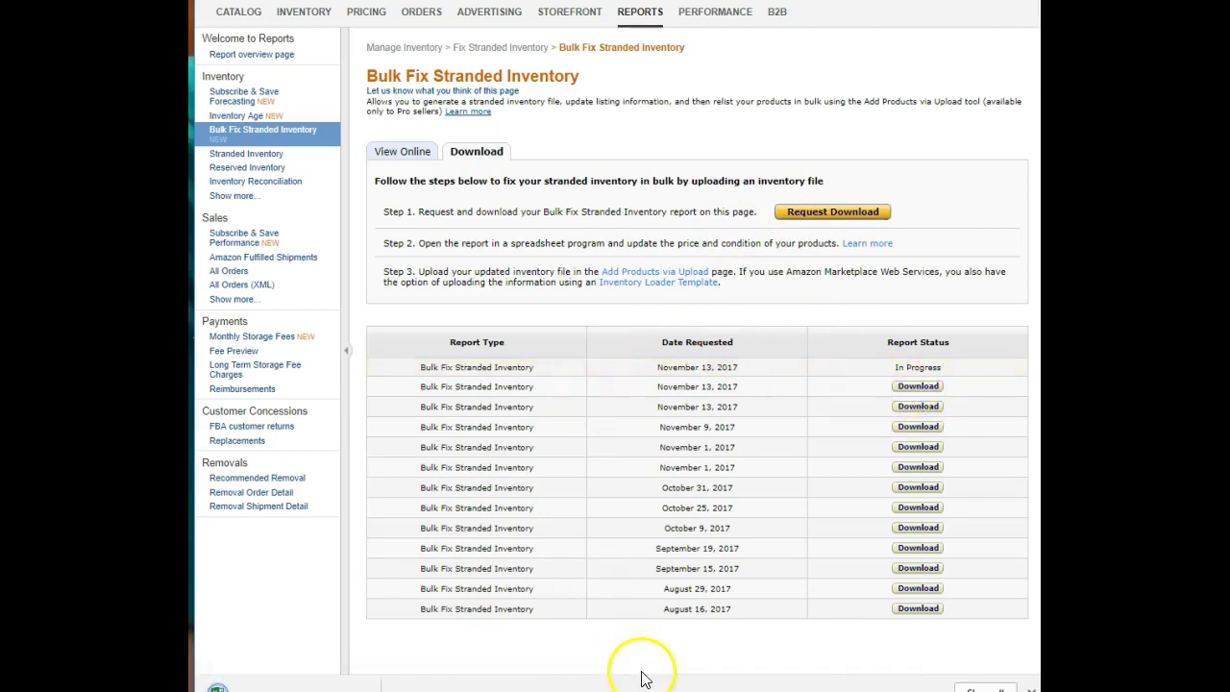
left_click(739, 663)
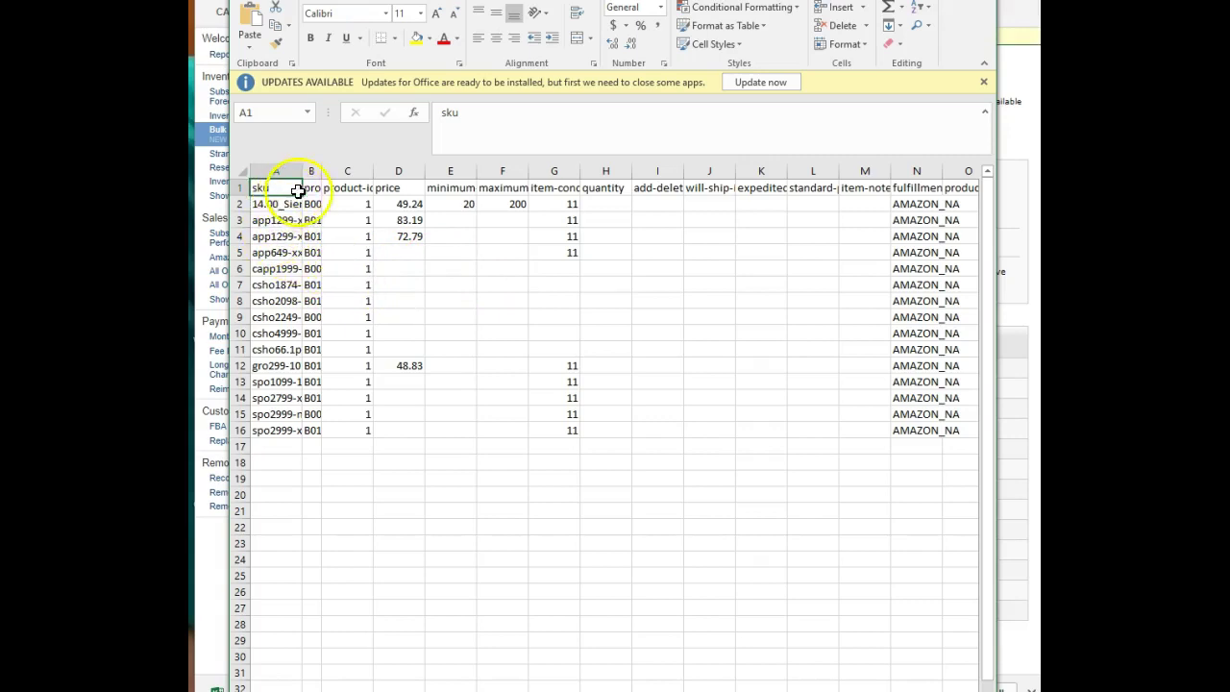
left_click(312, 188)
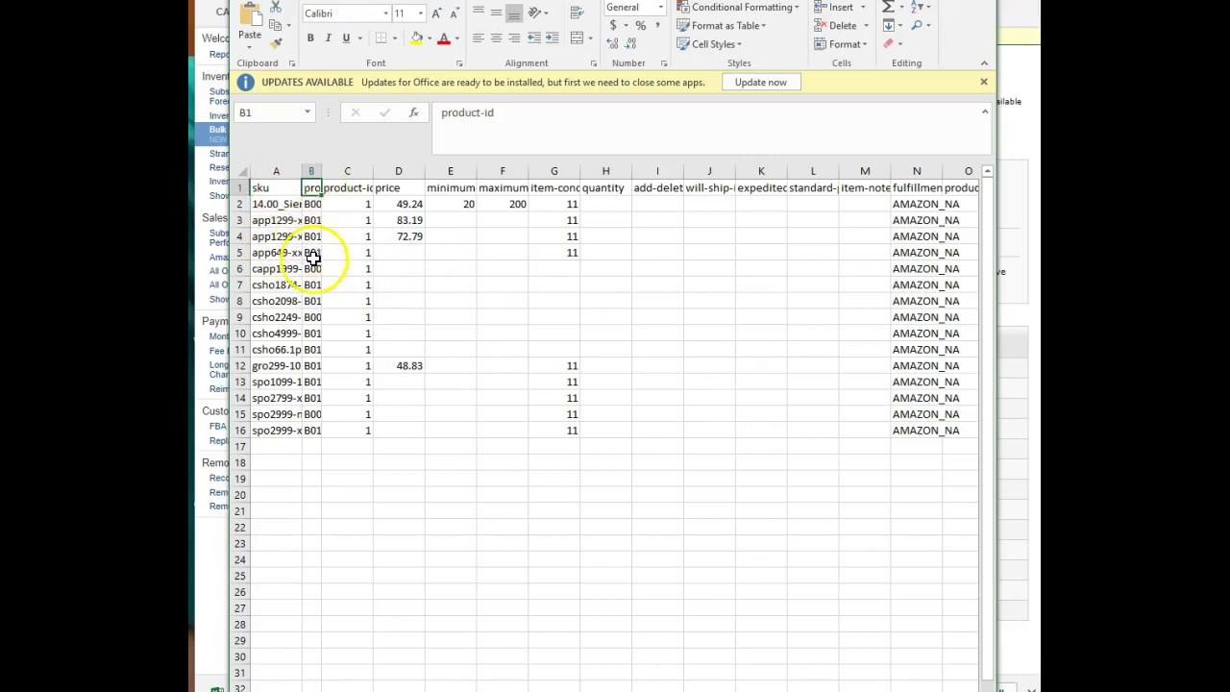
left_click(343, 187)
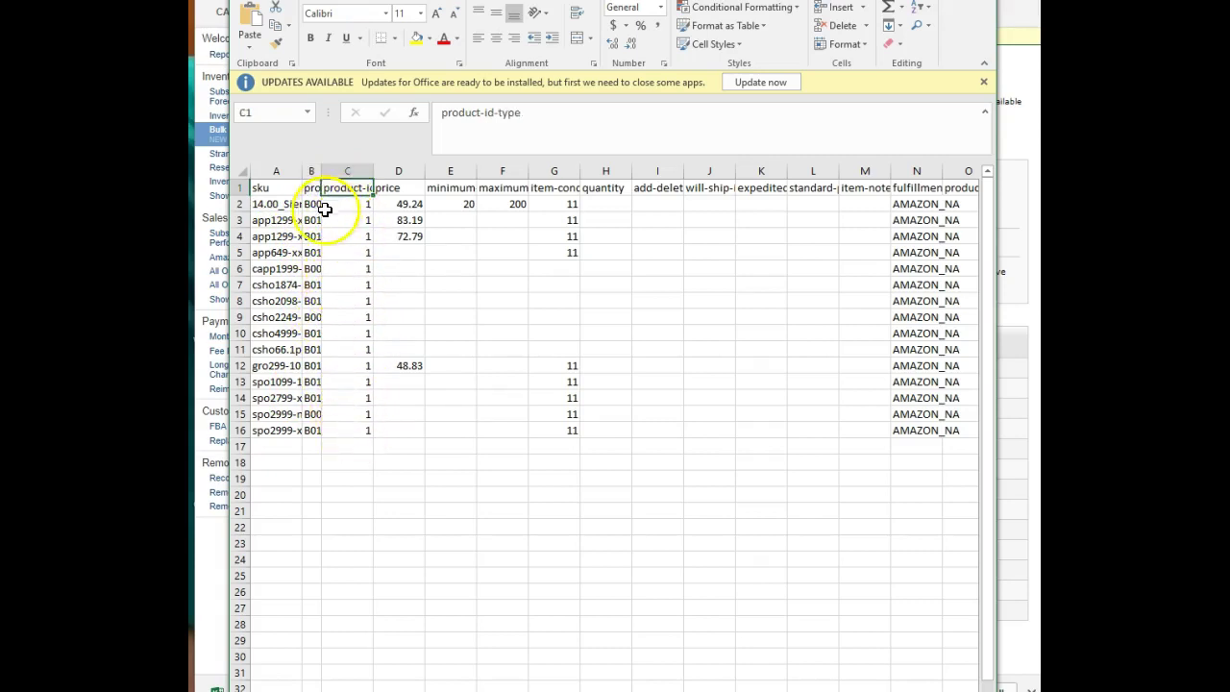
left_click(398, 188)
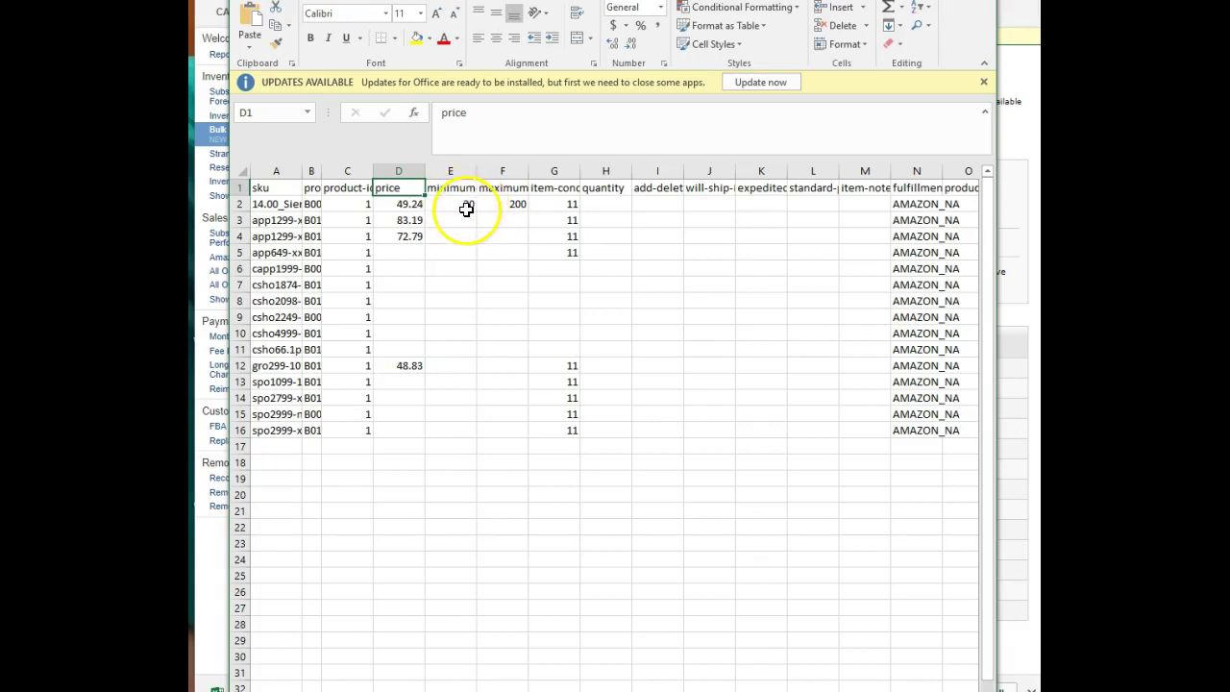
Fill minimum 20, maximum 200 and condition 11 down through row 16
left_click_drag(464, 204, 510, 432)
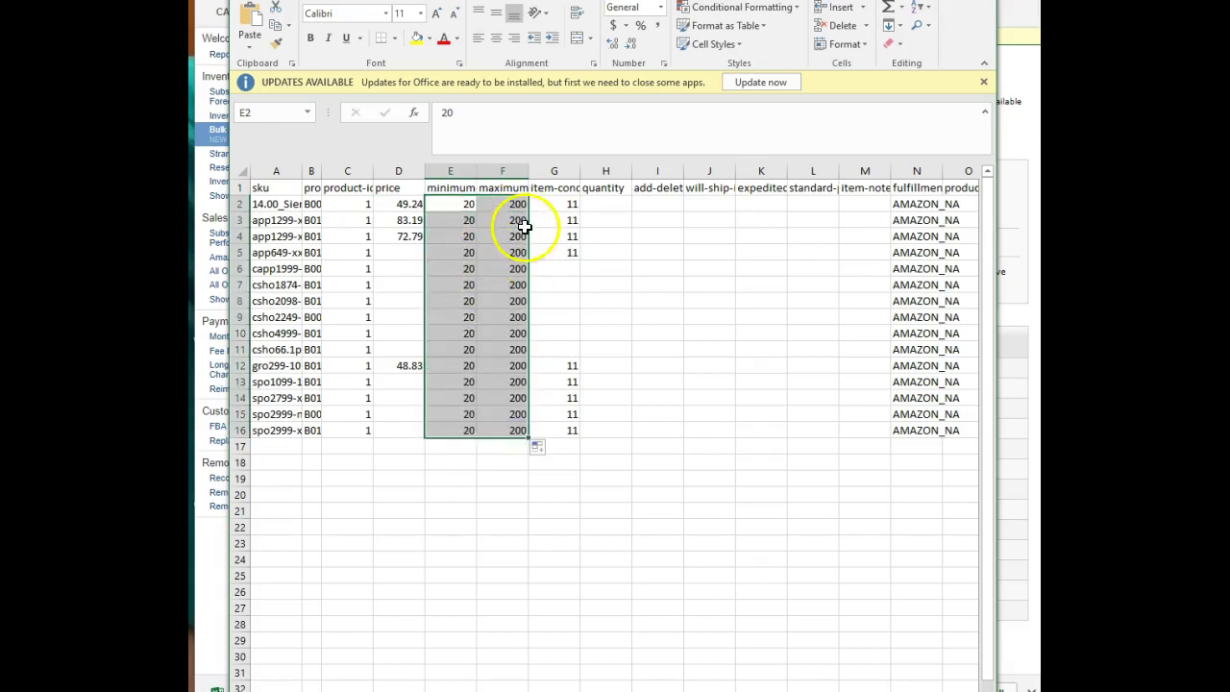
left_click(555, 187)
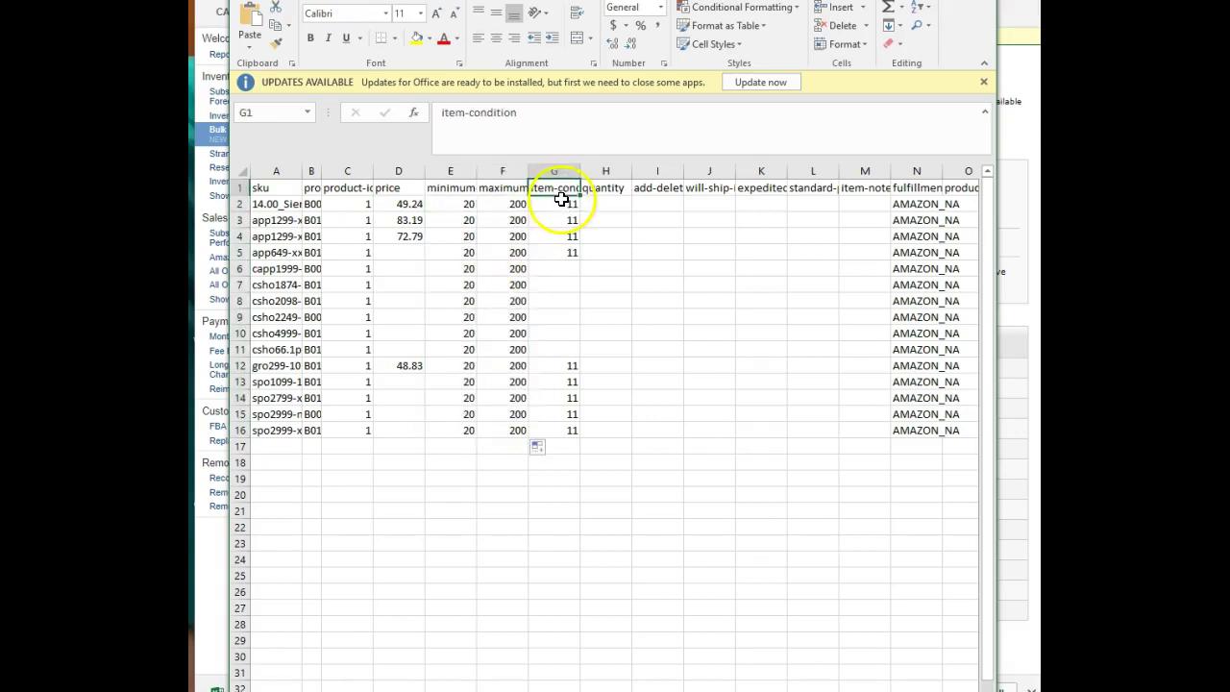
left_click_drag(557, 203, 572, 441)
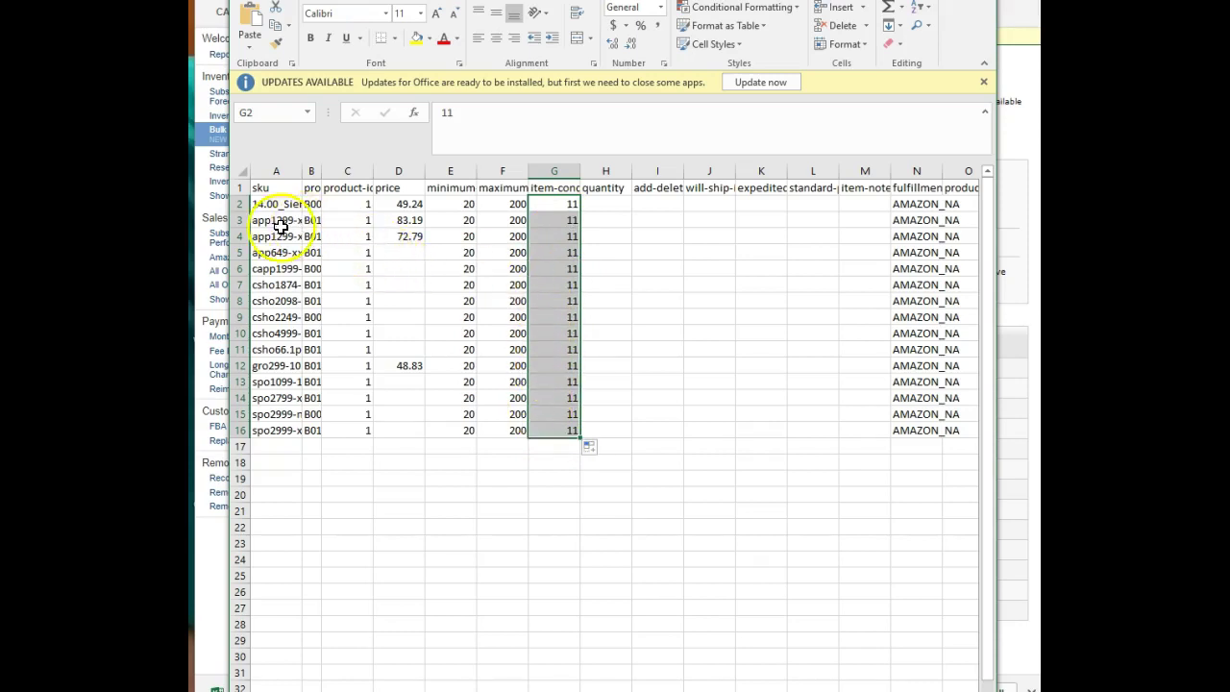
Enter prices 25, 70, 70, 70, 70, 120 and 150 for rows 5 to 11
left_click(398, 252)
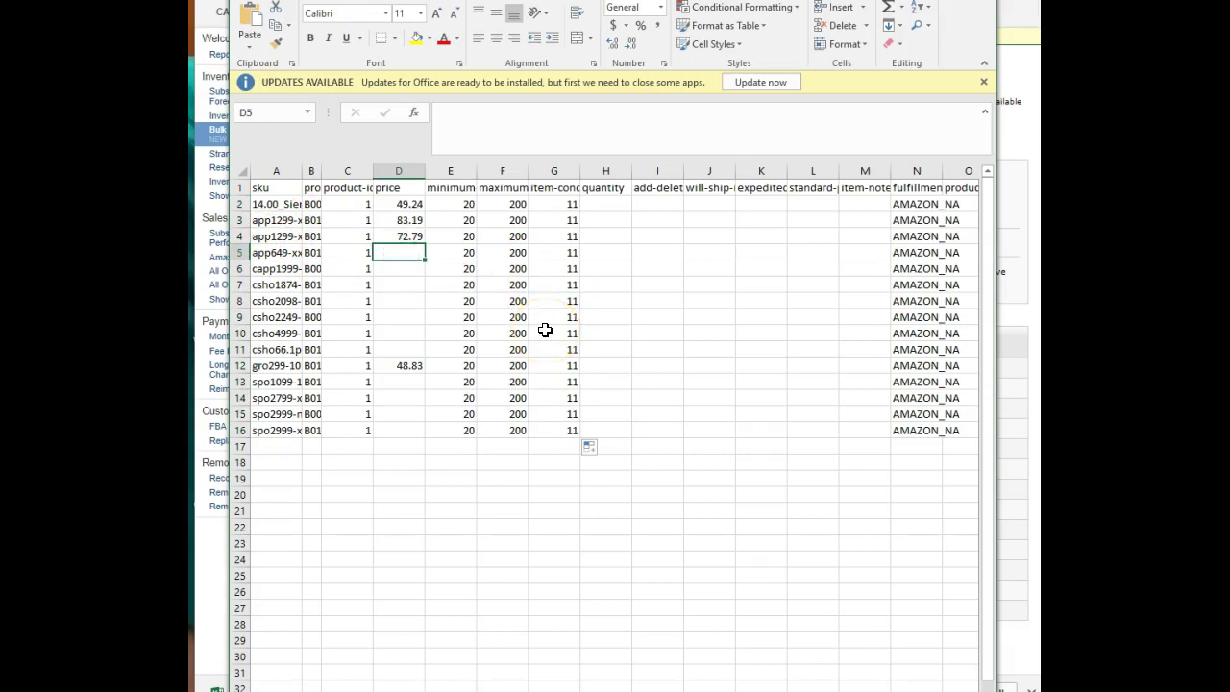
type("25")
key("Return")
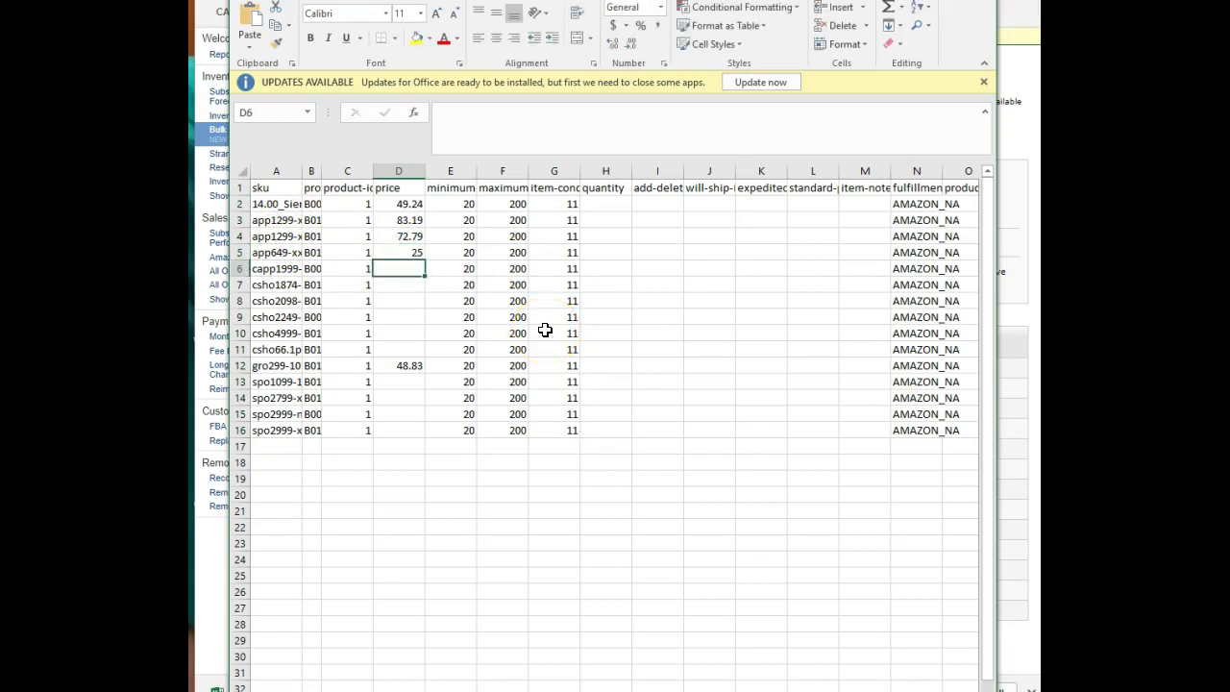
type("70")
key("Return")
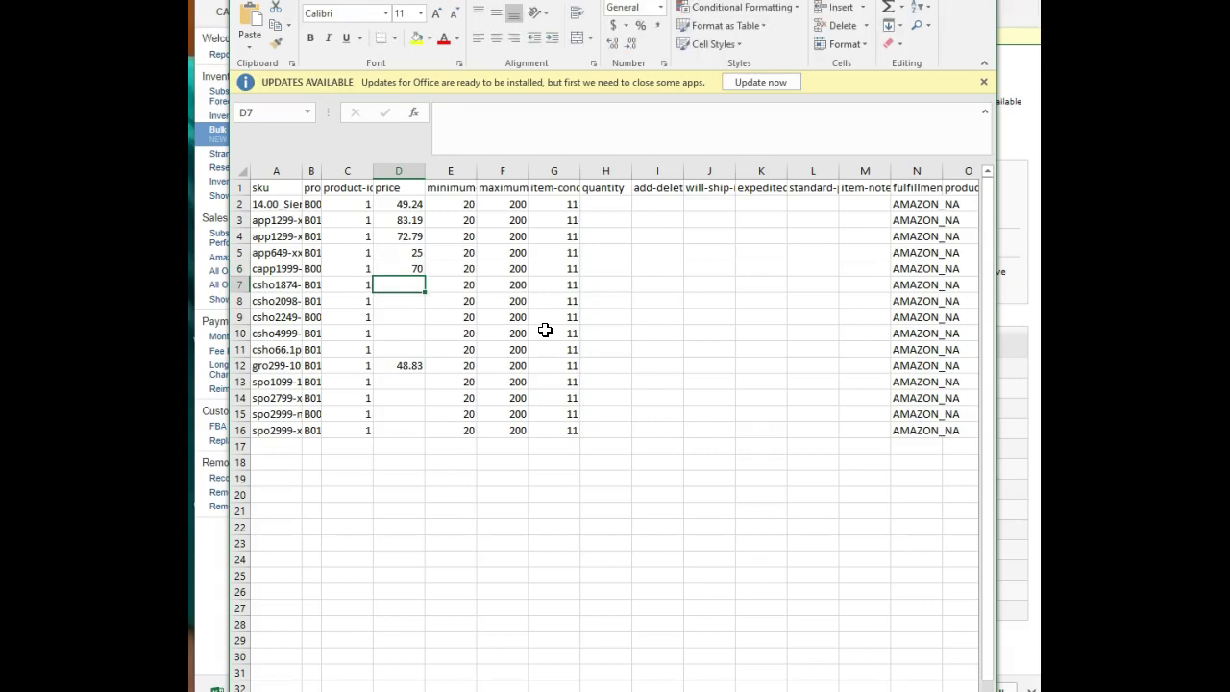
type("70")
key("Return")
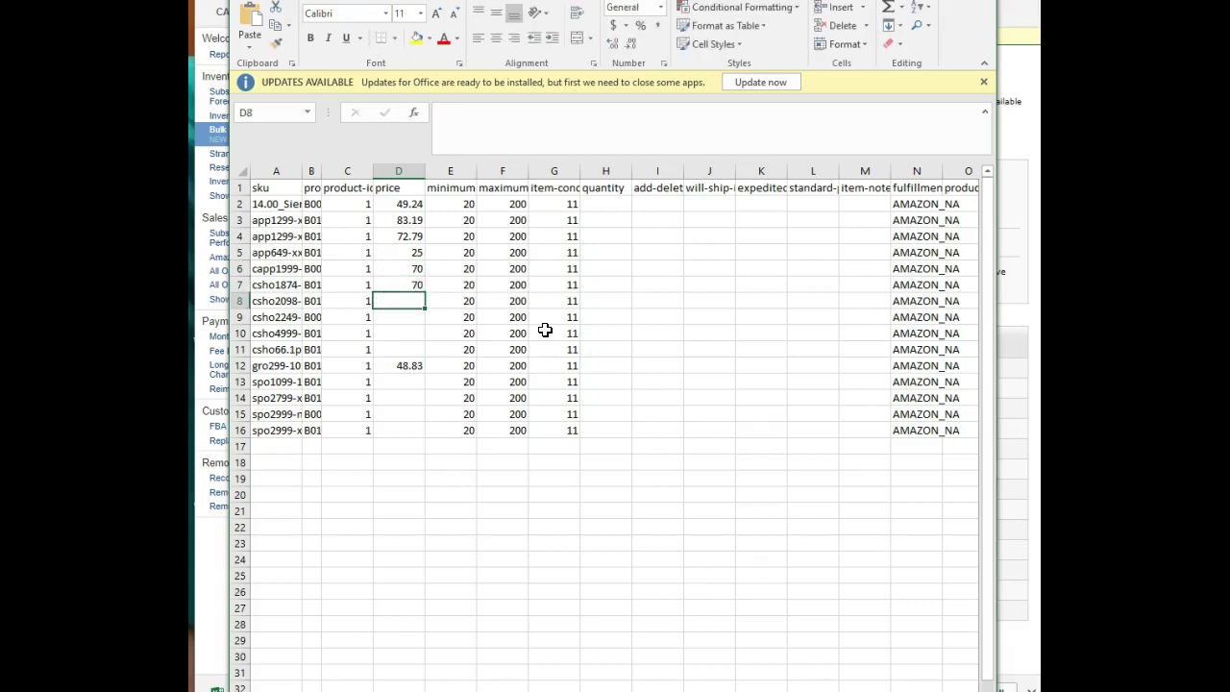
type("70")
key("Return")
type("70")
key("Return")
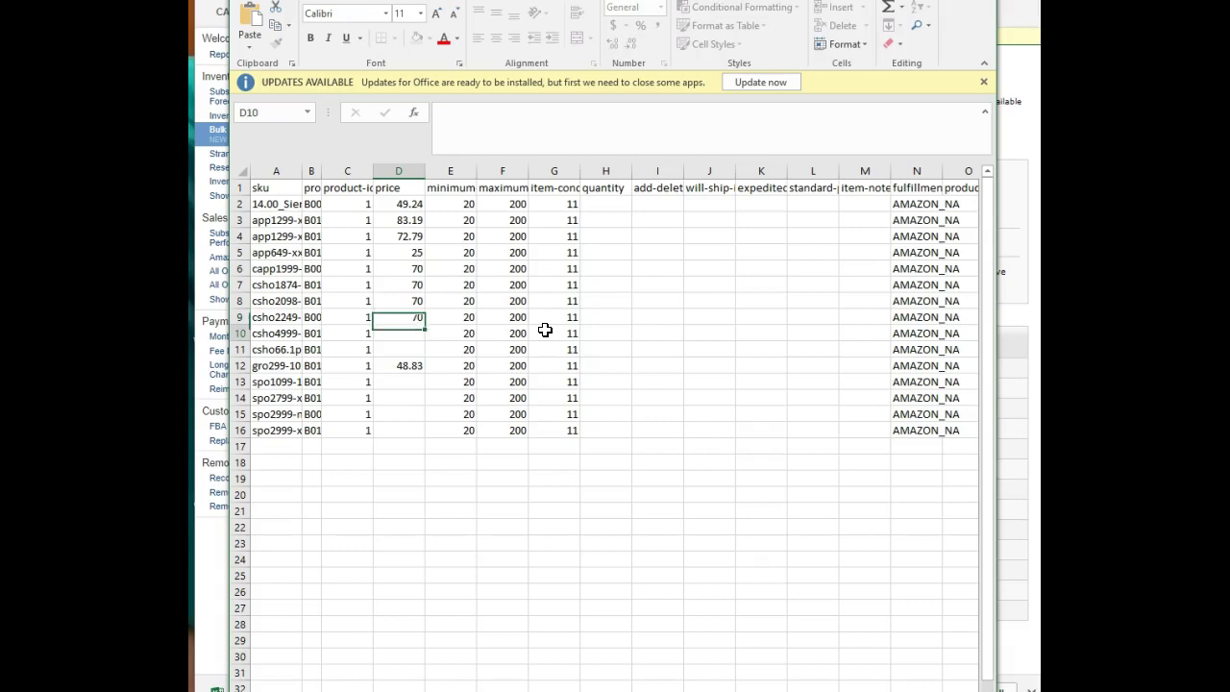
type("120")
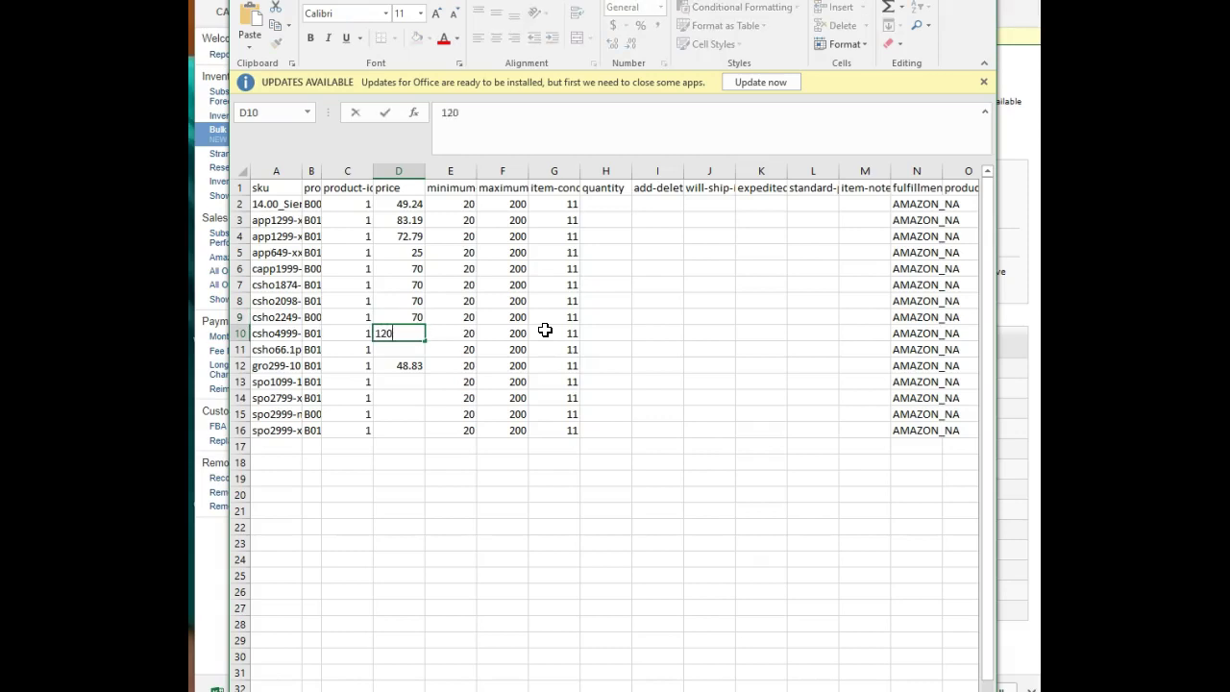
key("Return")
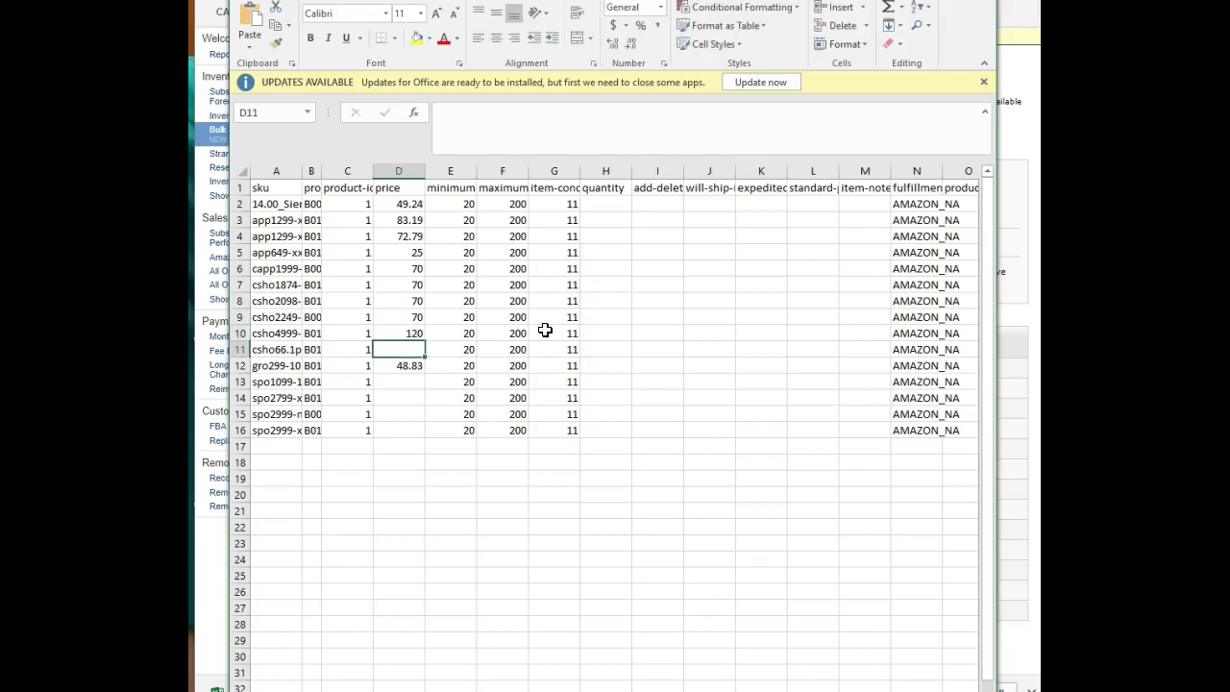
type("150")
key("Return")
key("Return")
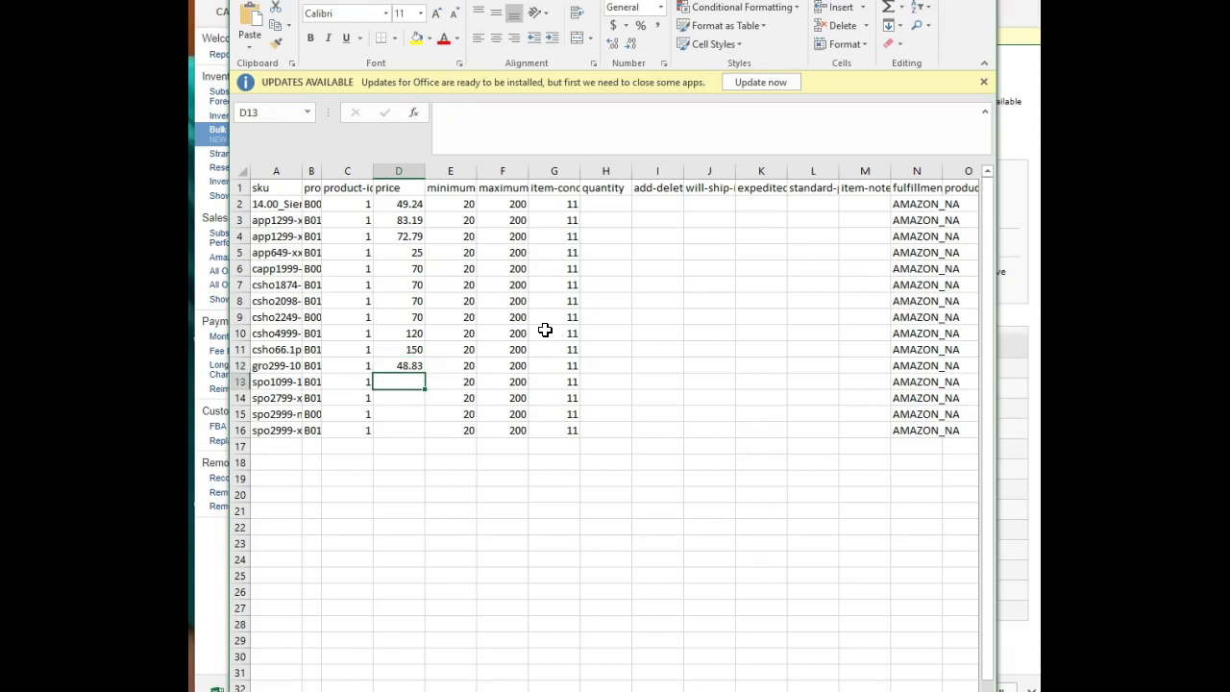
Enter prices 30, 70, 80 and 80 for rows 13 to 16
type("30")
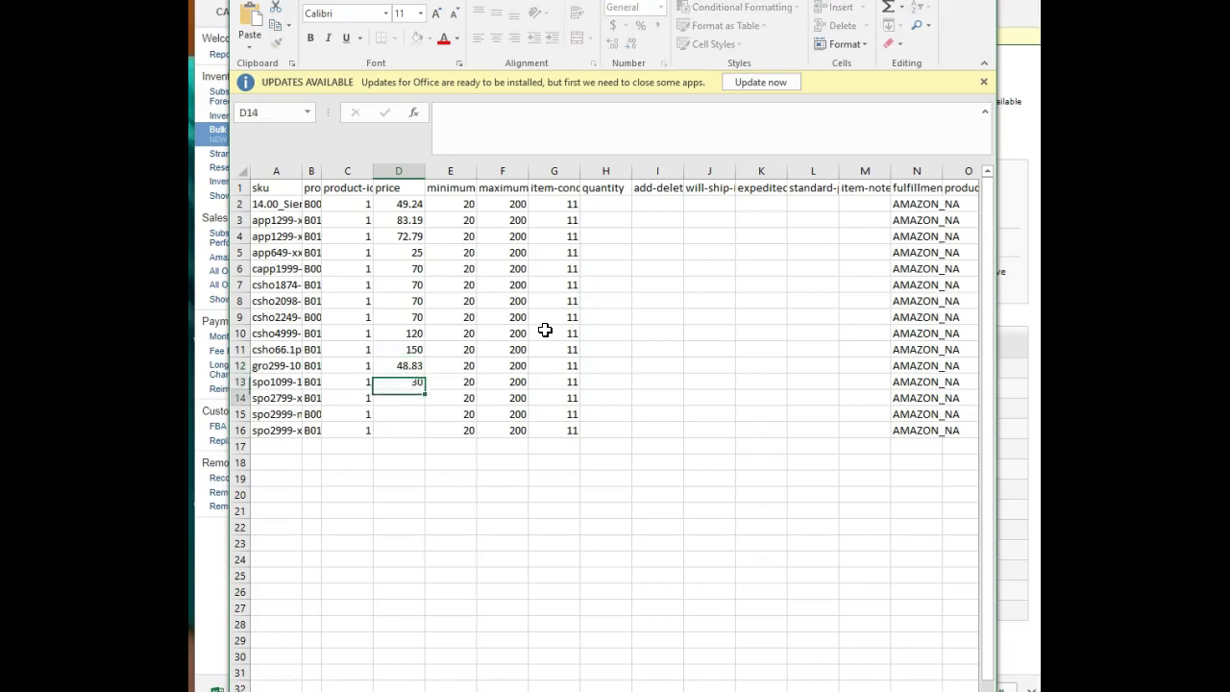
key("Return")
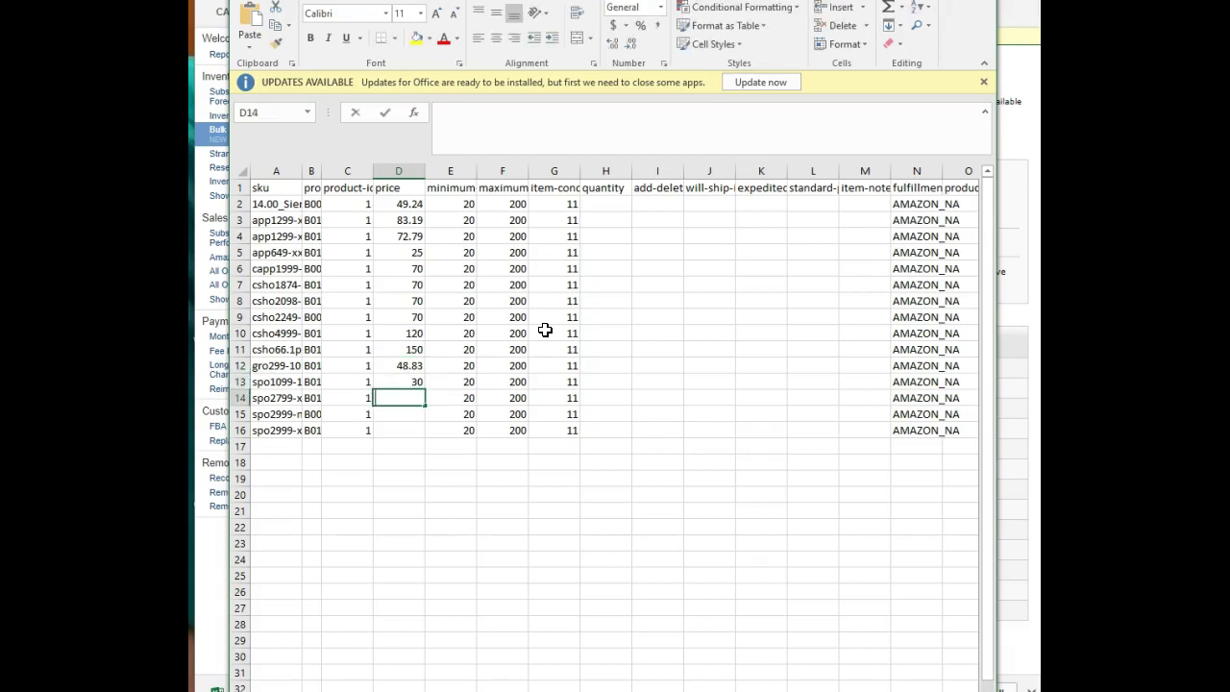
type("70")
key("Return")
type("80")
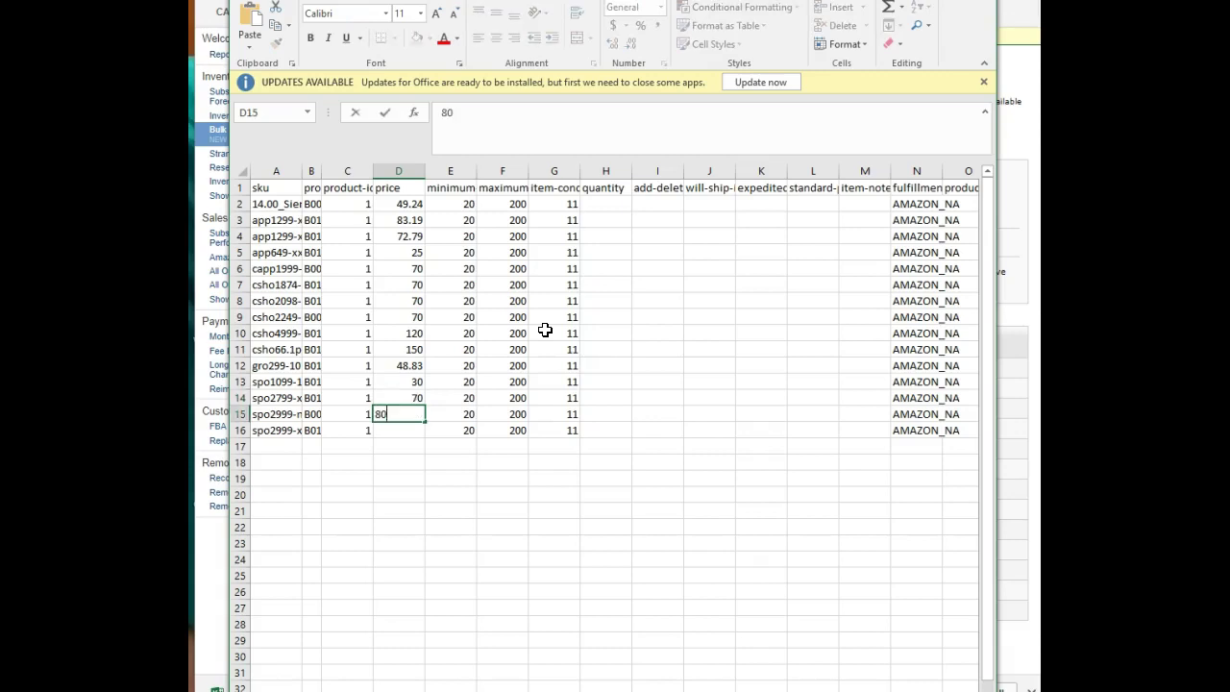
key("Return")
type("80")
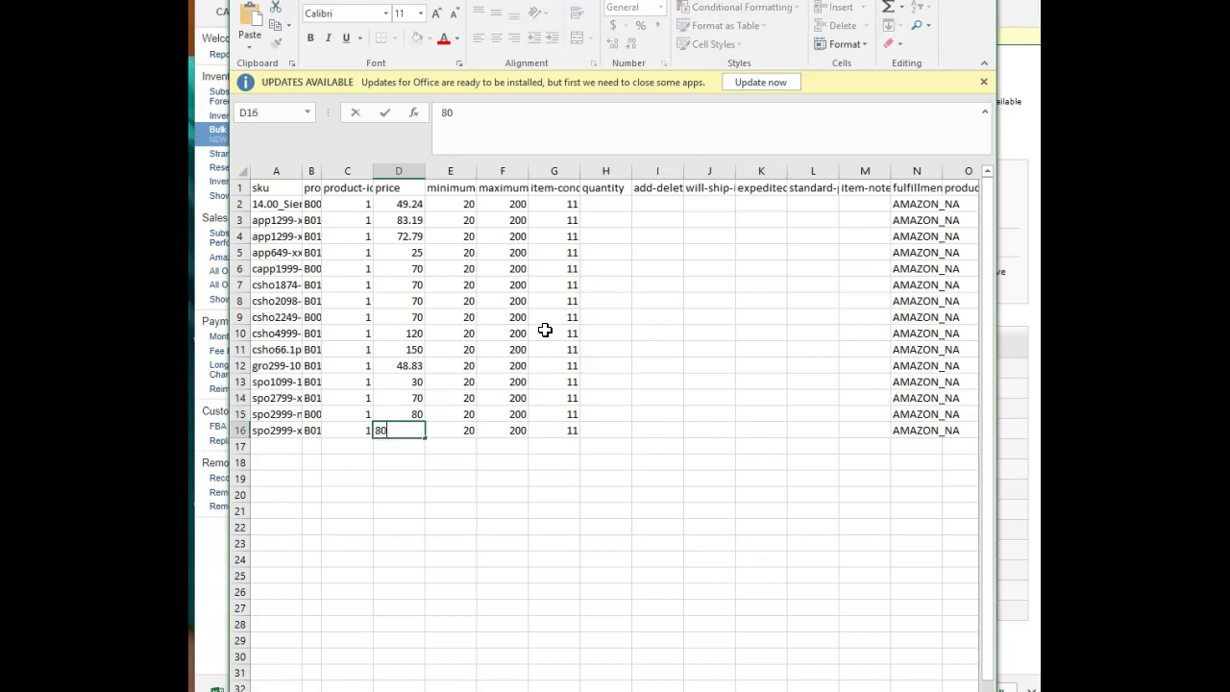
key("Return")
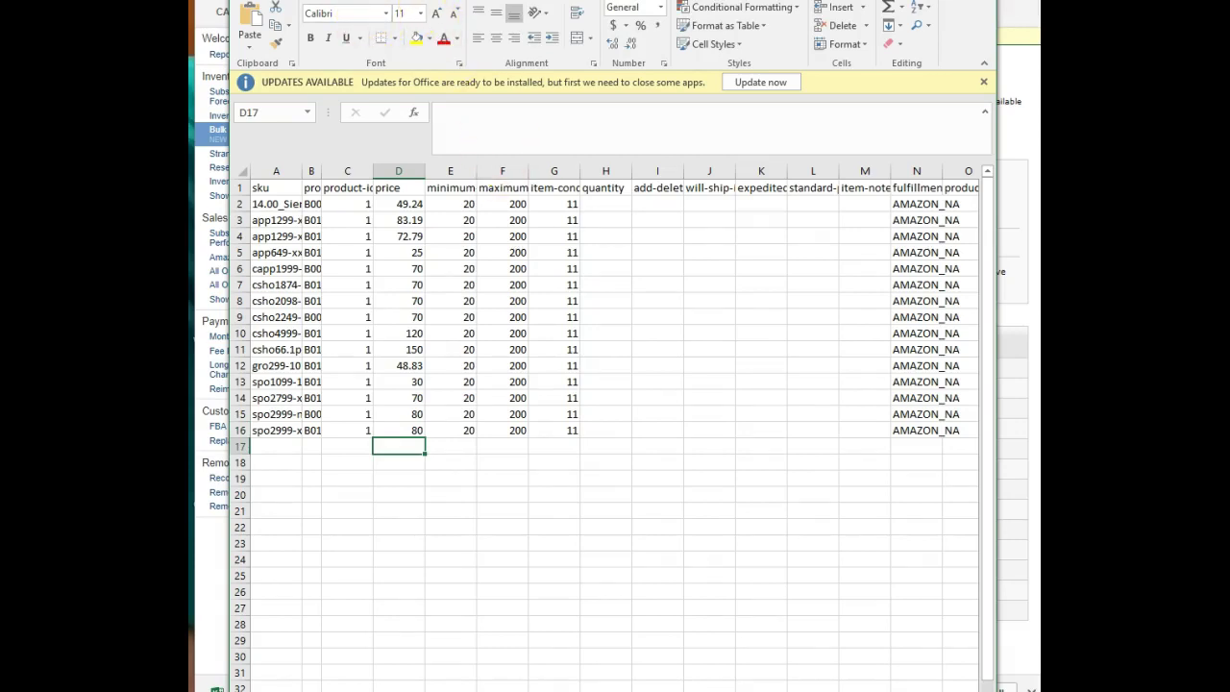
Go to Inventory > Add Products via Upload in Seller Central and open the inventory file upload section
key("alt+Tab")
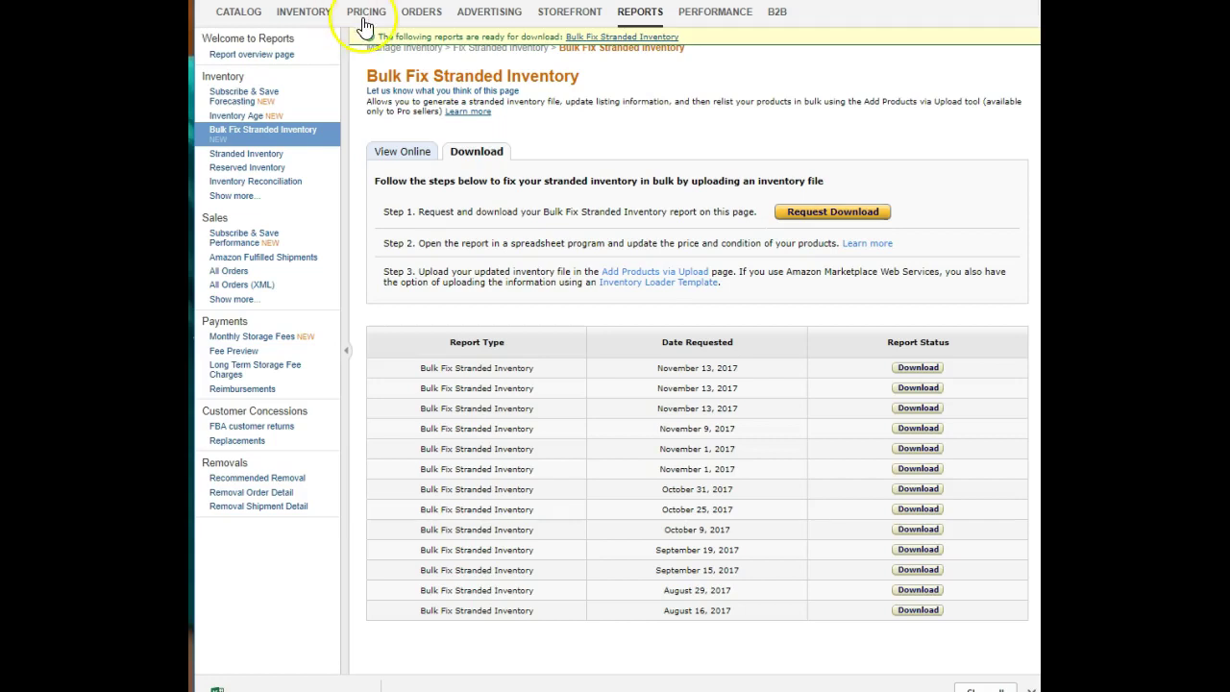
mouse_move(288, 21)
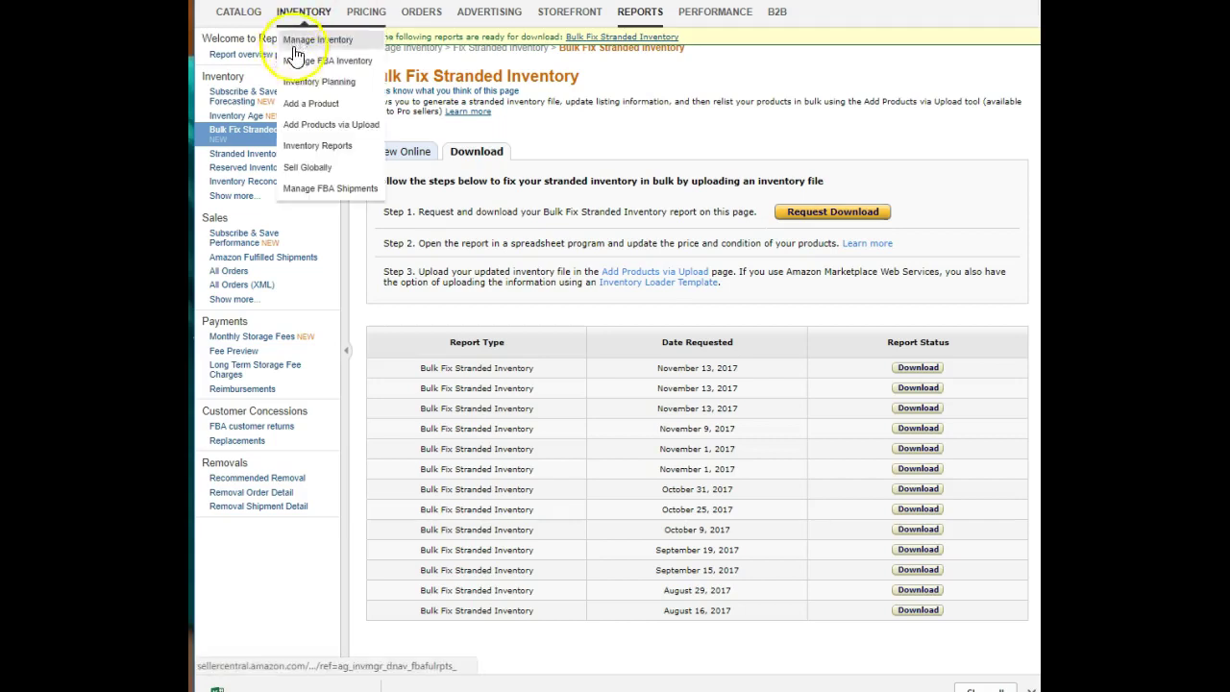
left_click(301, 127)
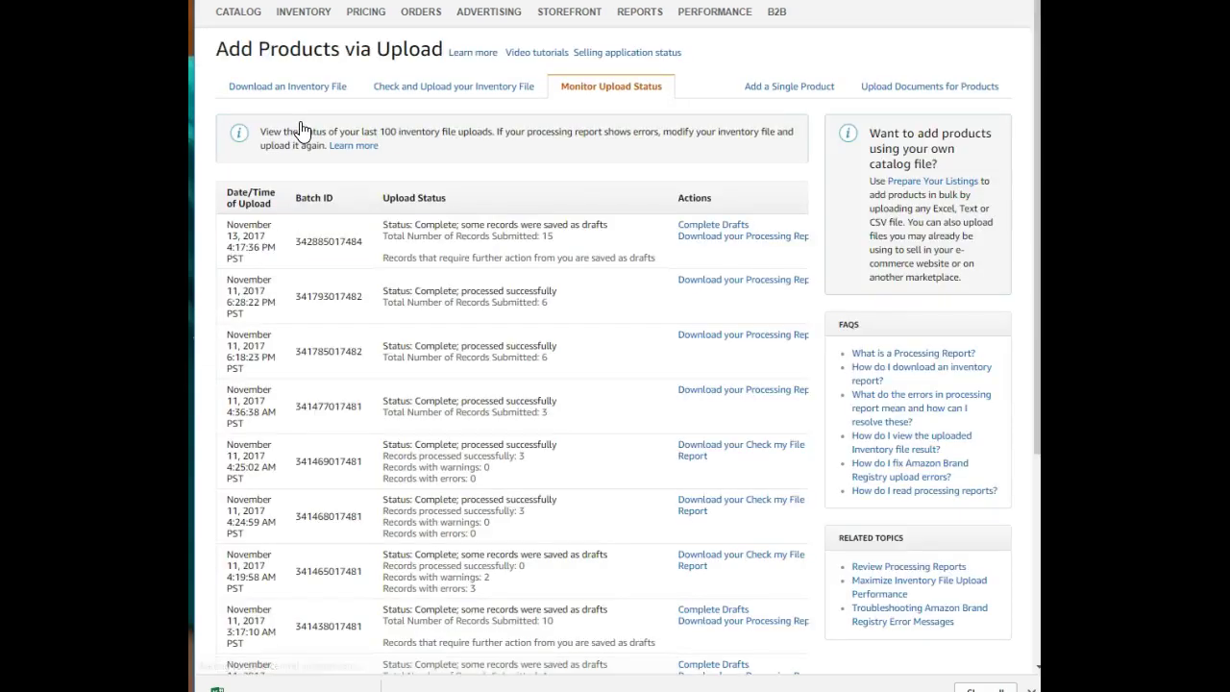
left_click(437, 91)
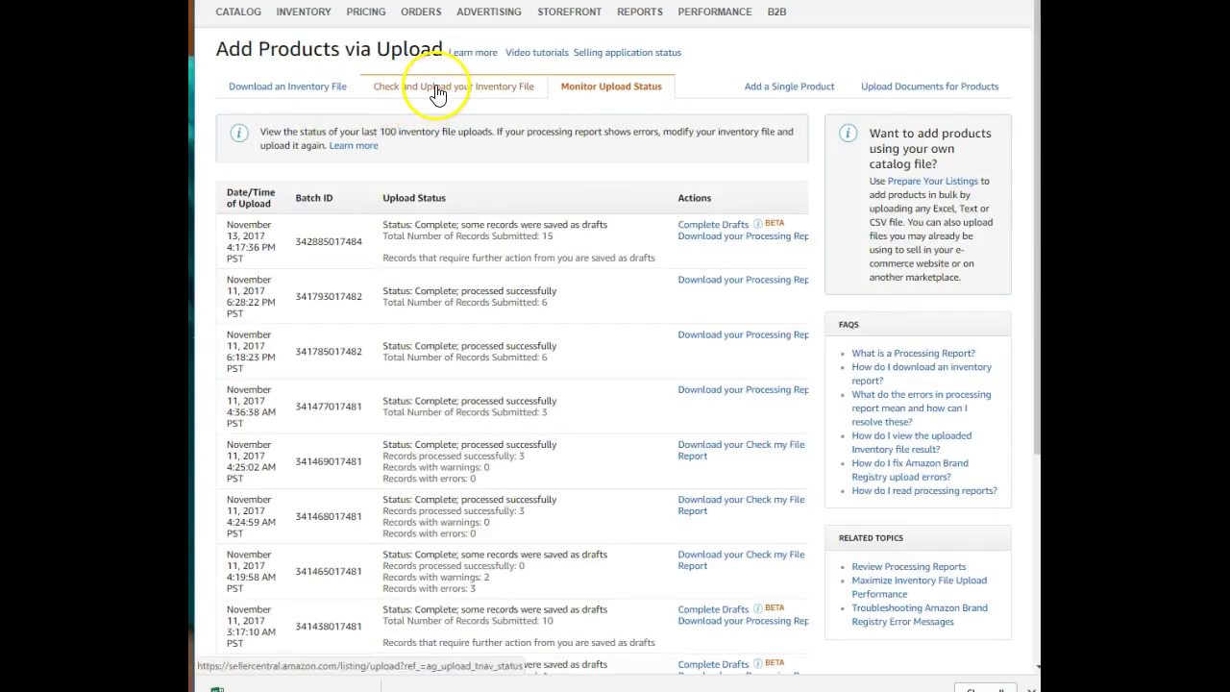
left_click(437, 93)
Set the upload file type to Inventory Loader File
scroll(502, 248, "down", 3)
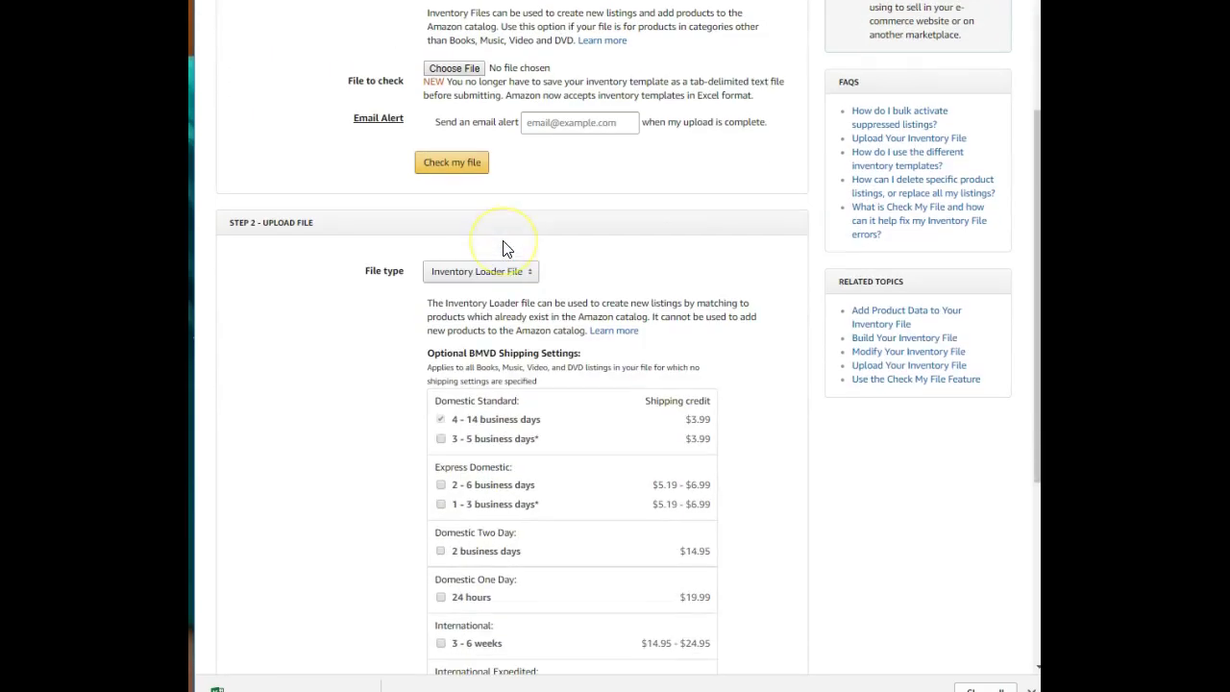
scroll(576, 252, "down", 1)
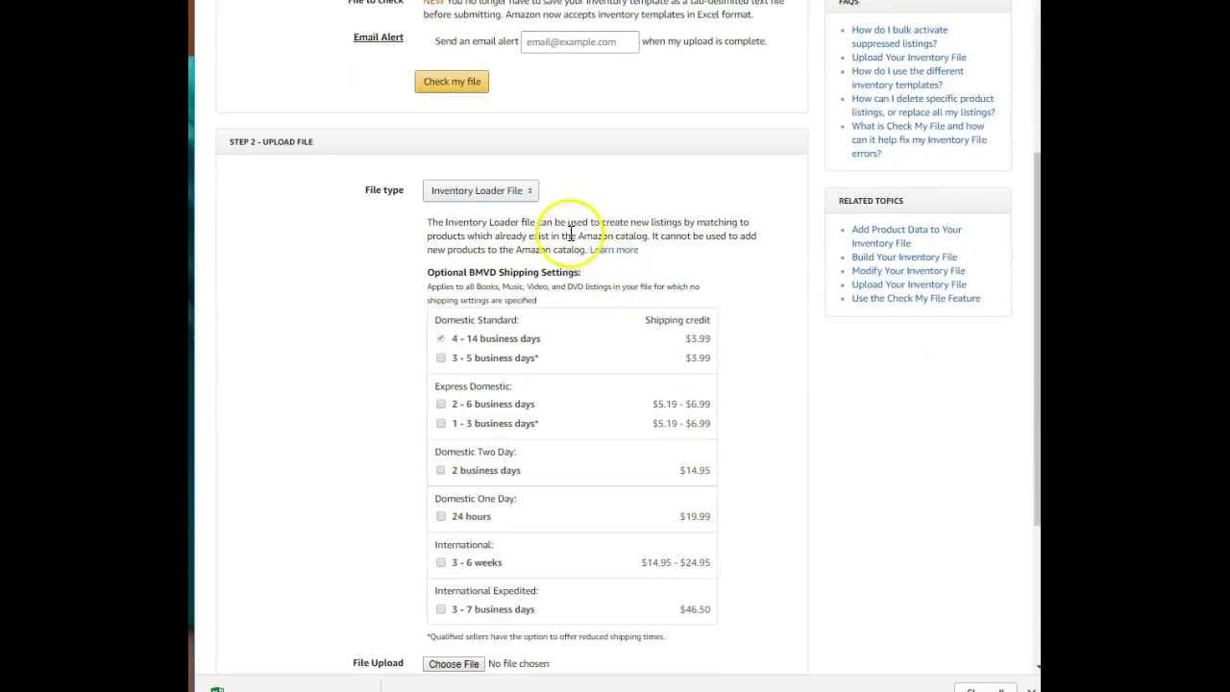
left_click(476, 195)
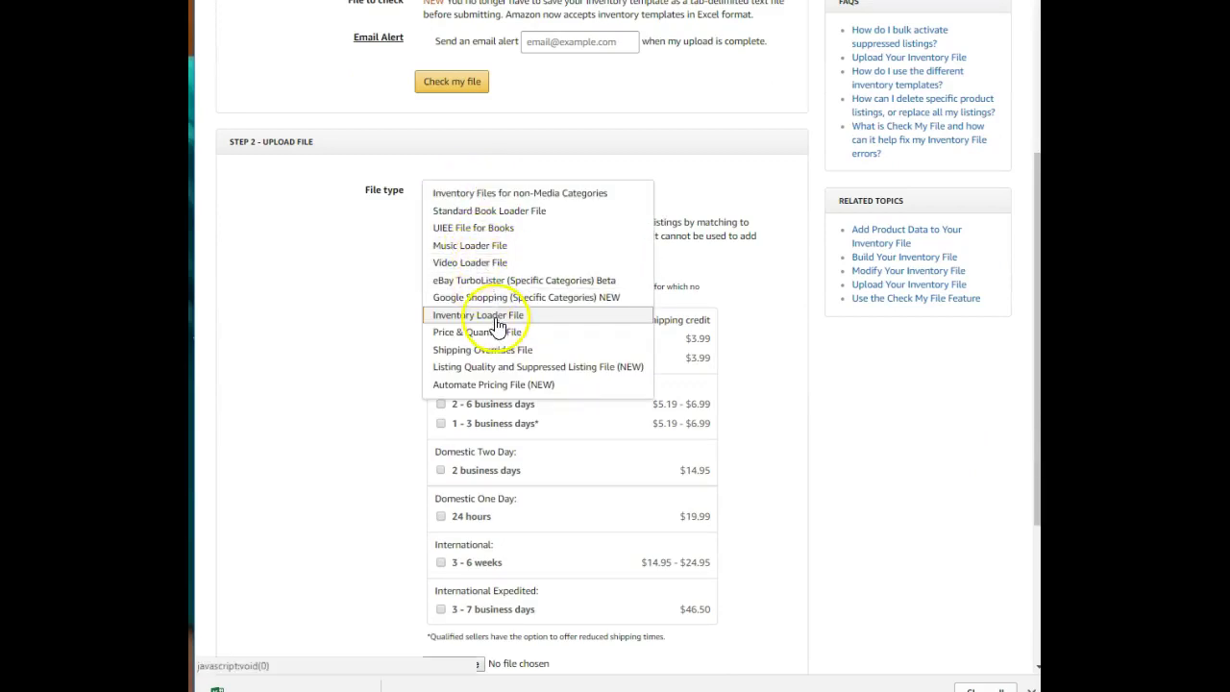
left_click(497, 320)
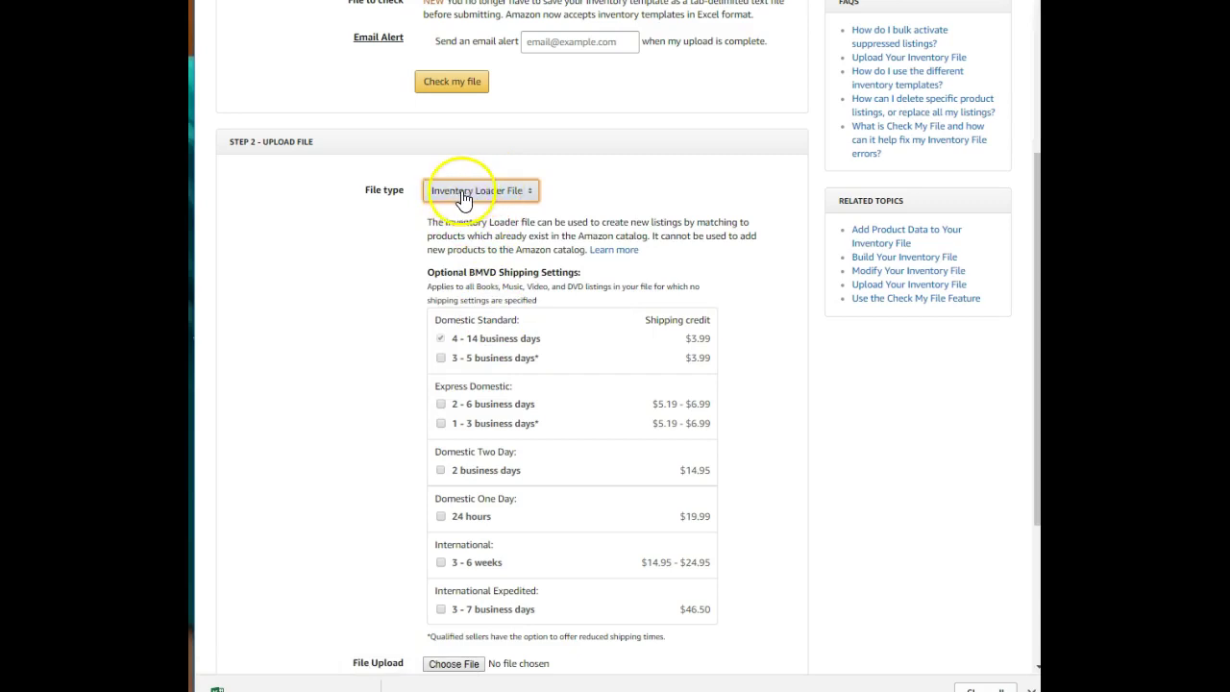
scroll(365, 317, "down", 3)
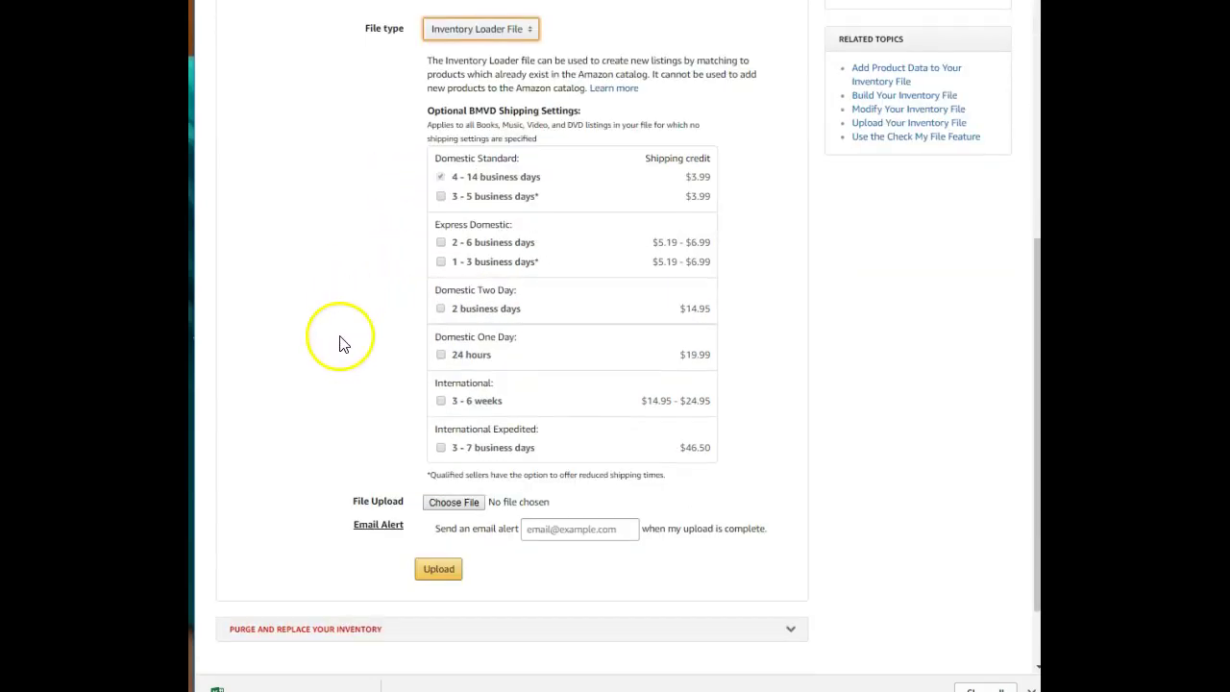
Attach the 6:55 PM 7133306430017484.txt report to the upload form
left_click(469, 506)
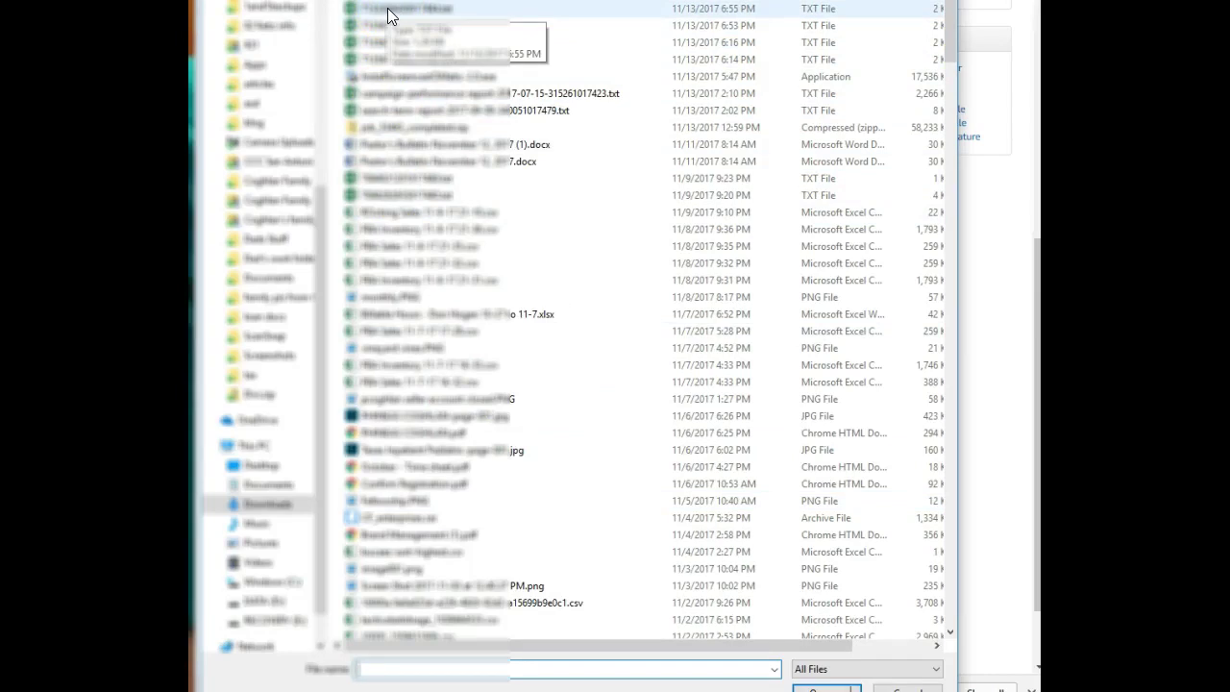
left_click(388, 14)
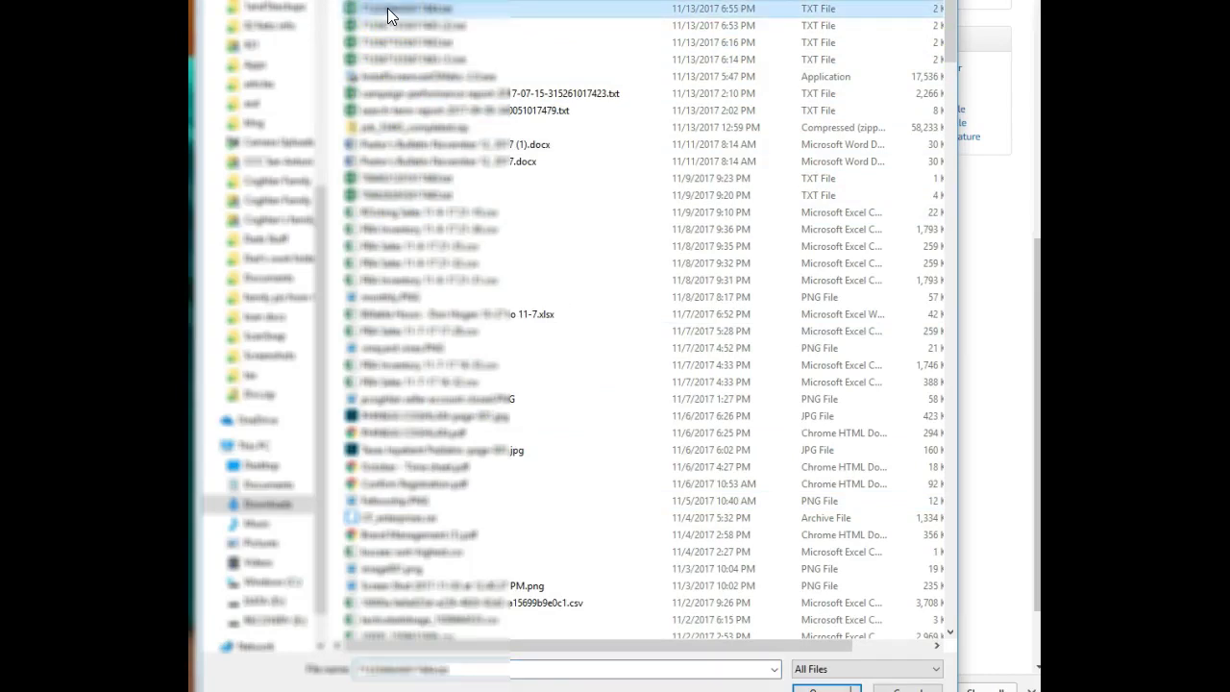
left_click(388, 11)
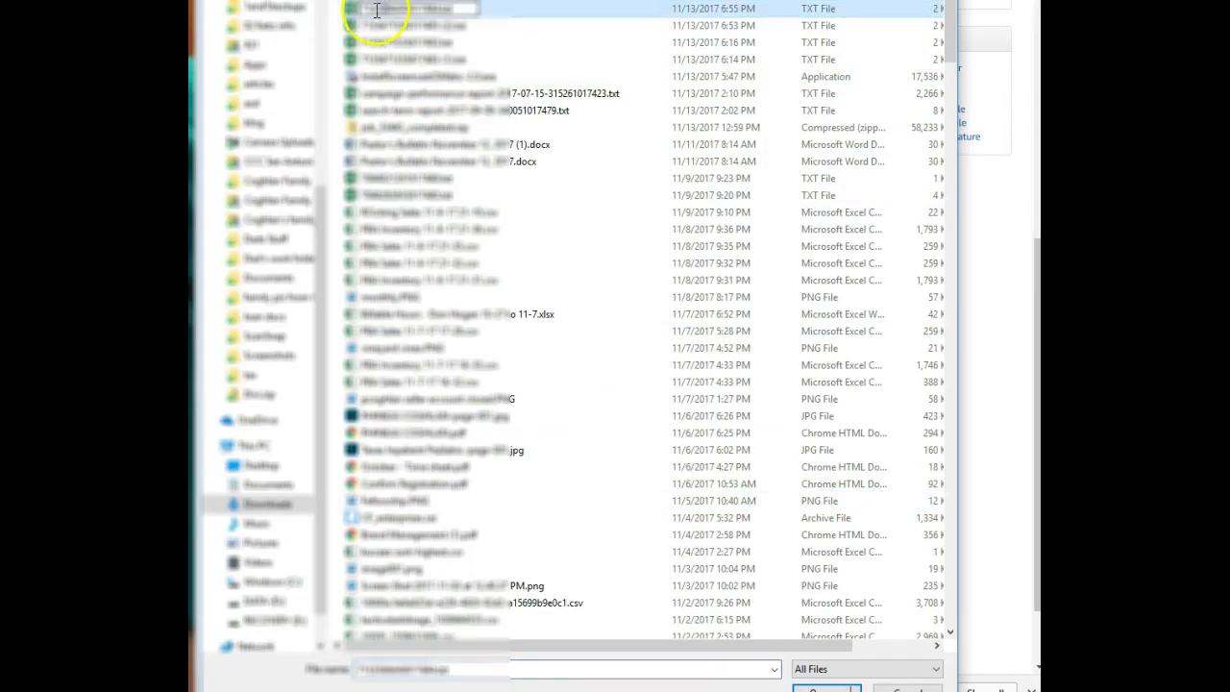
left_click(350, 13)
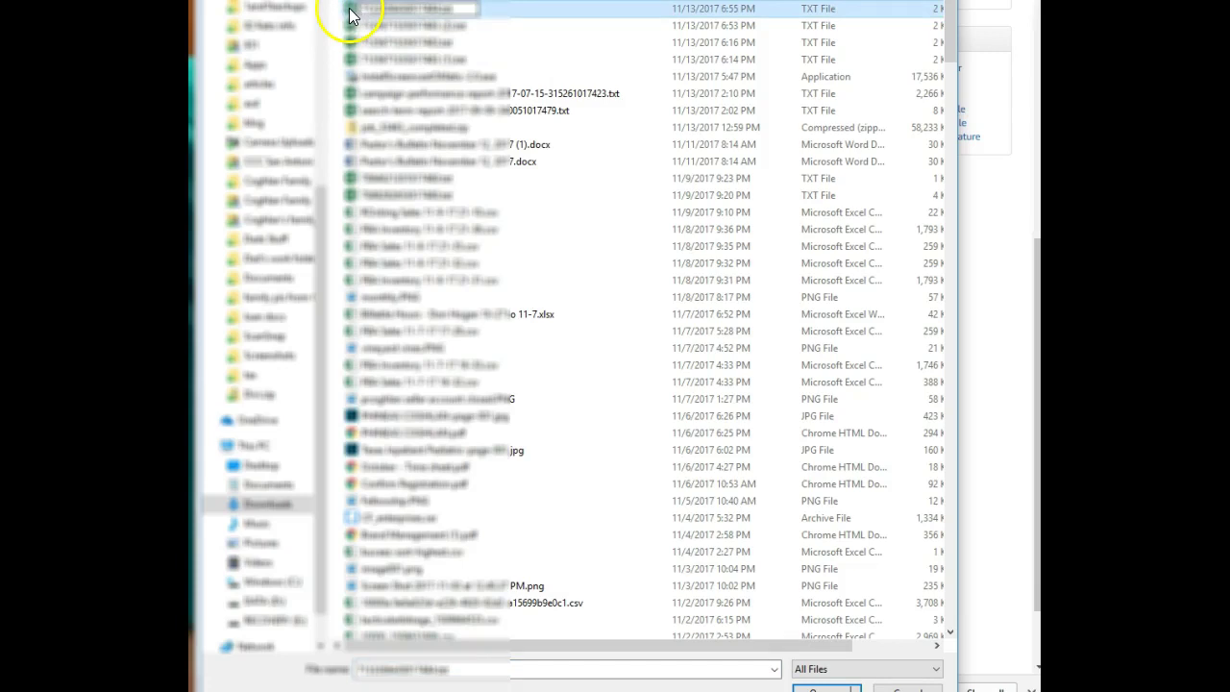
left_click(822, 687)
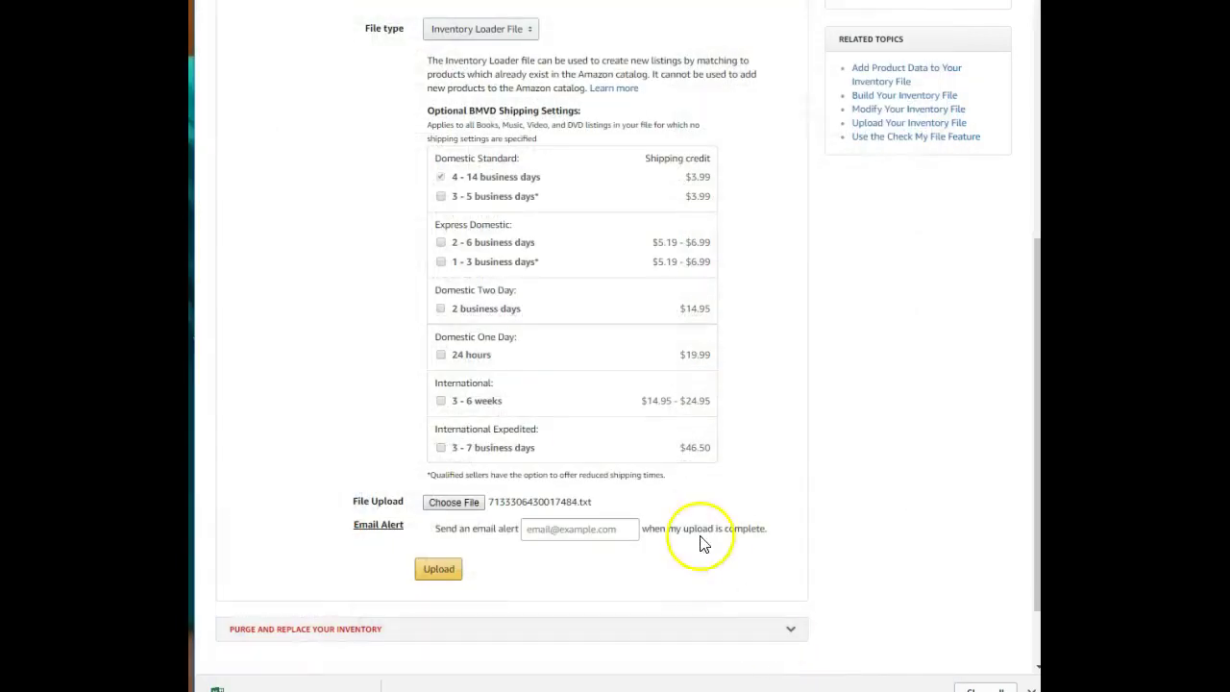
Upload the attached inventory file to create a new In Progress batch
left_click(438, 570)
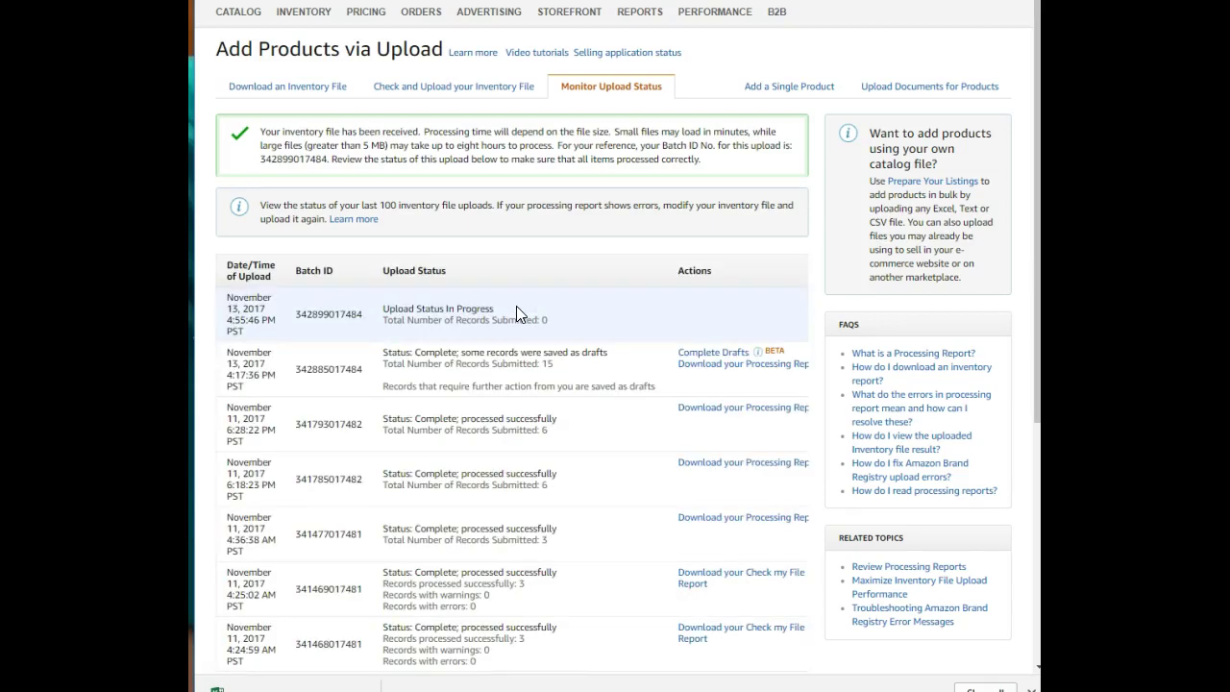
left_click(459, 342)
left_click(457, 309)
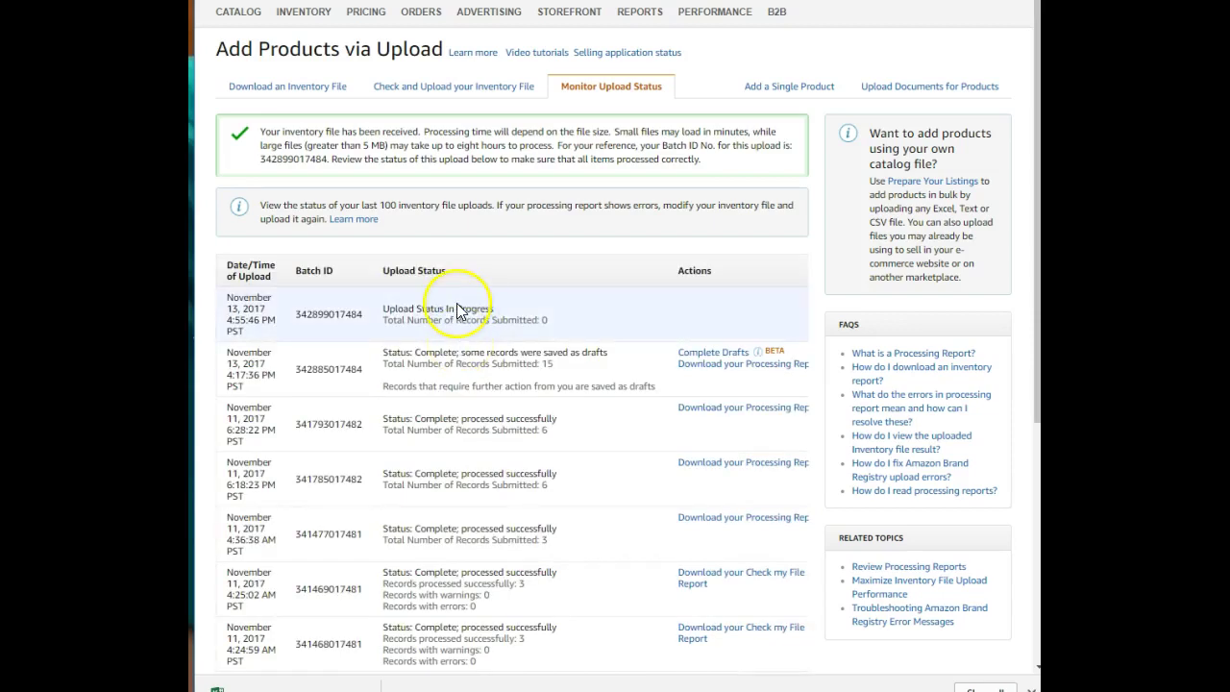
scroll(457, 303, "down", 1)
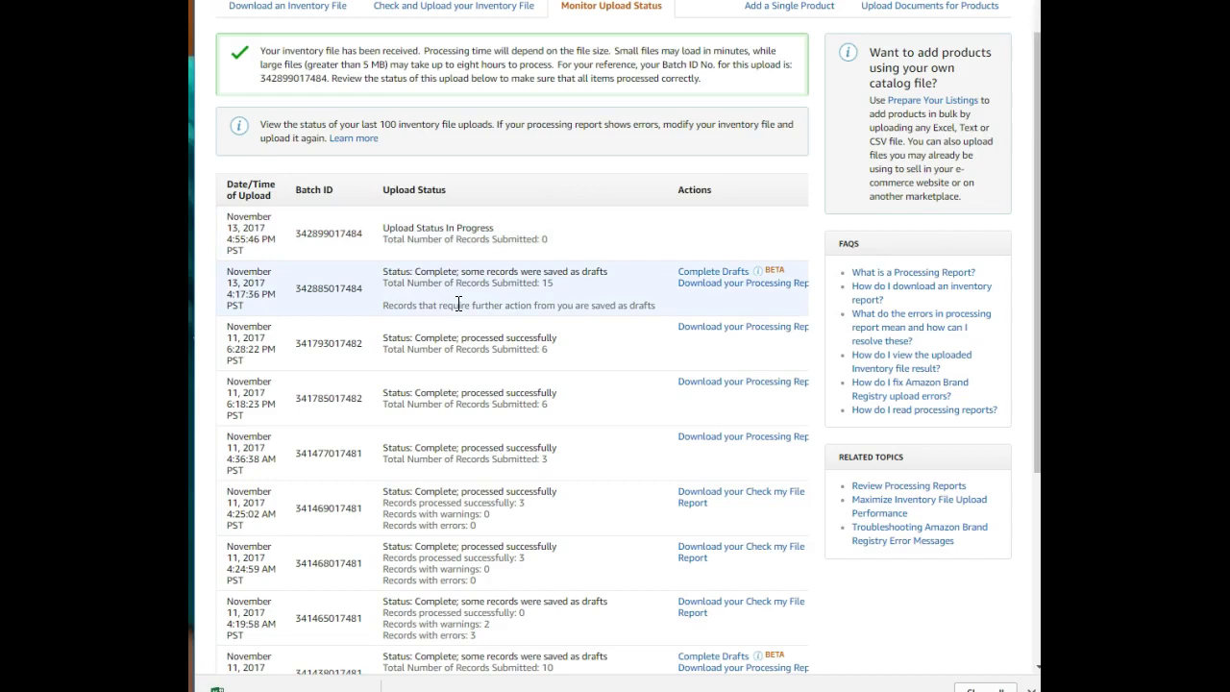
left_click(503, 259)
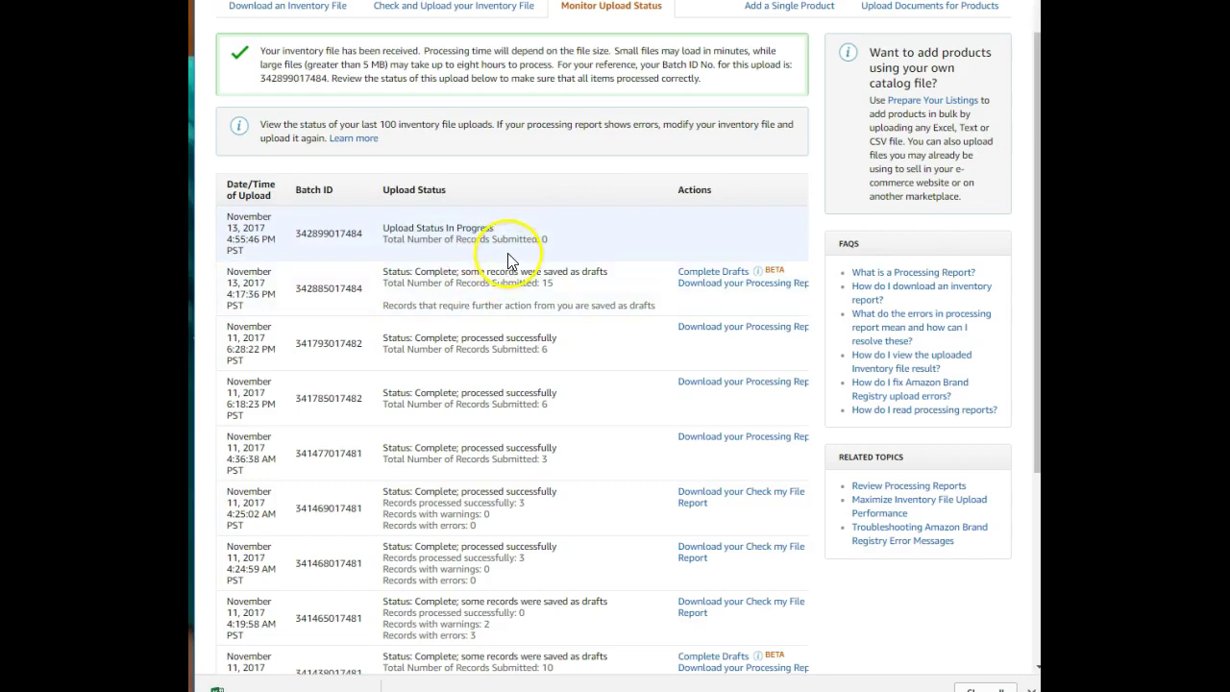
scroll(498, 234, "down", 1)
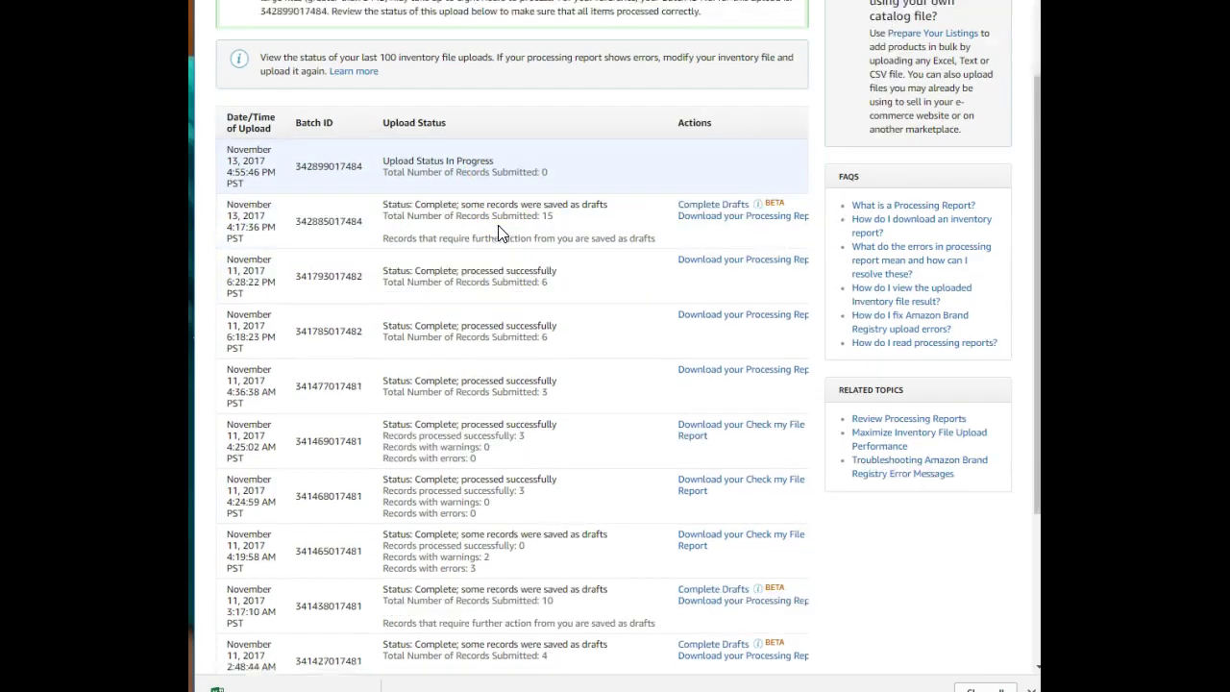